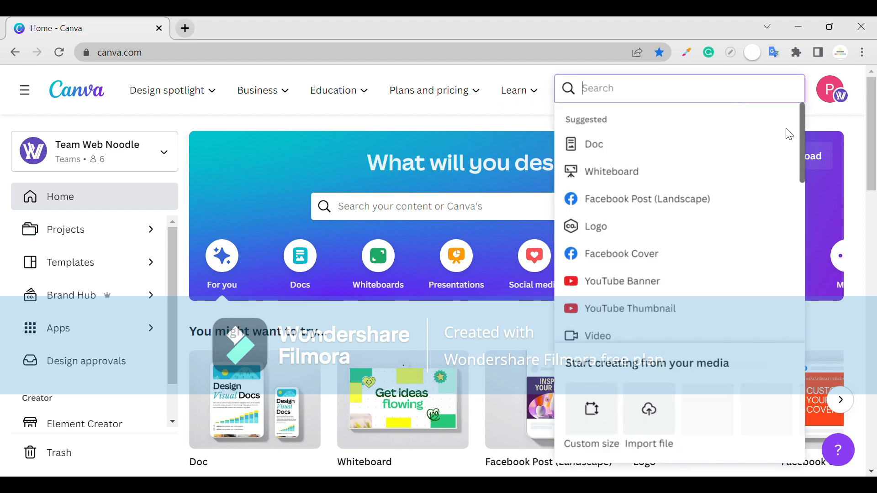
- Search the design types for LOGO and create a new blank logo design
left_click_drag(799, 133, 800, 204)
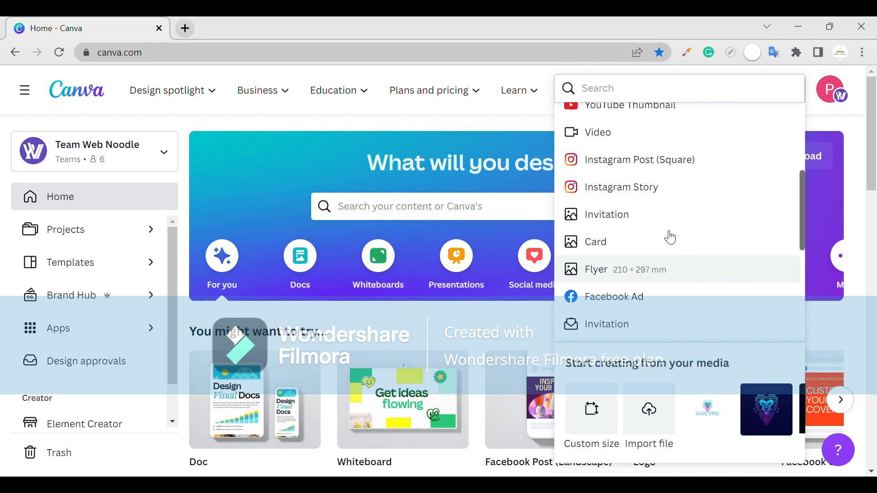
left_click(636, 89)
type("LOGO")
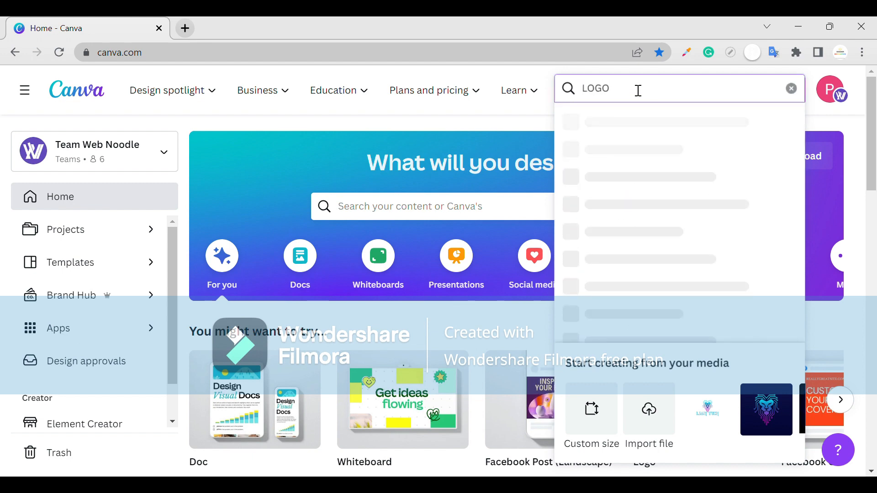
left_click(632, 124)
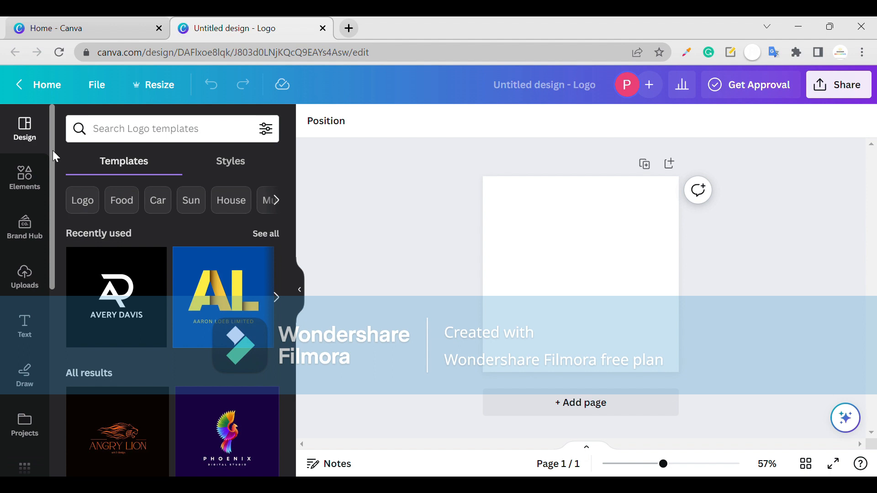
scroll(137, 274, "down", 10)
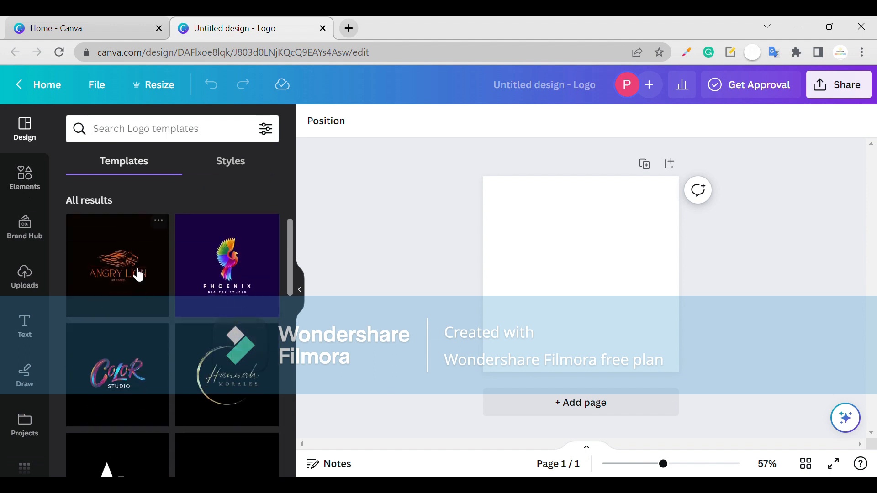
scroll(138, 275, "down", 2)
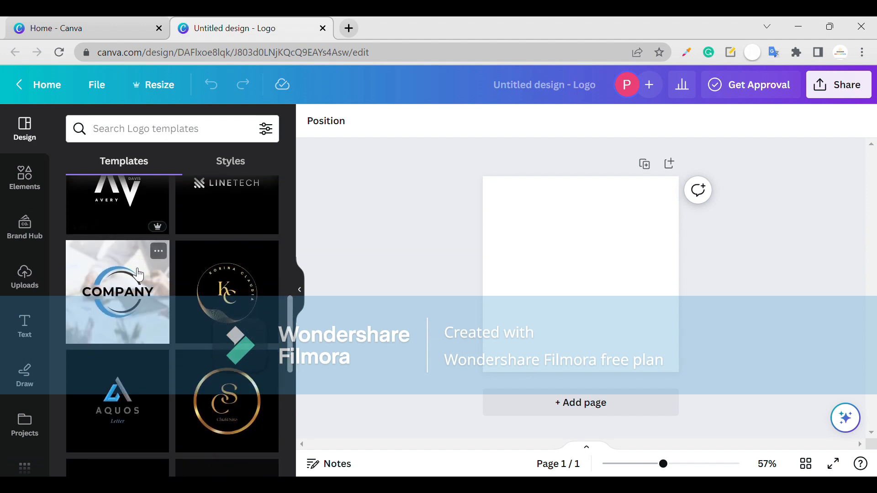
scroll(137, 274, "up", 5)
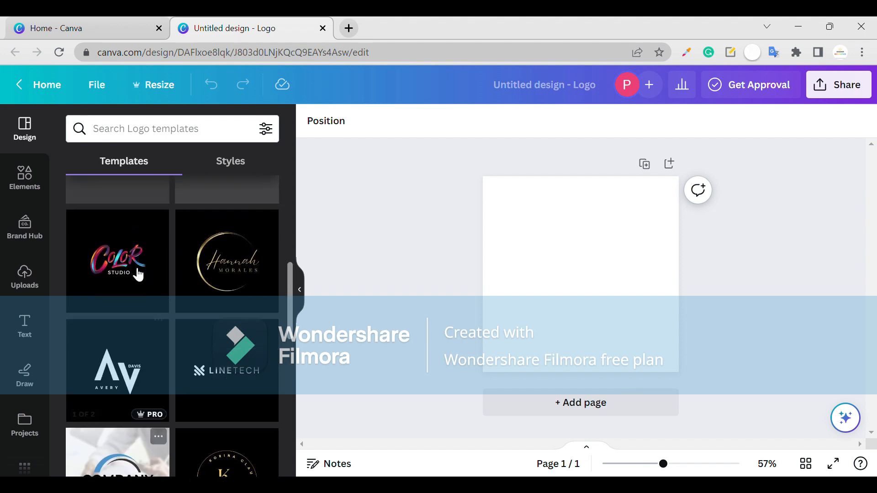
- Search the elements library for "A G LOGO ICON" and show all matching graphics
left_click(36, 201)
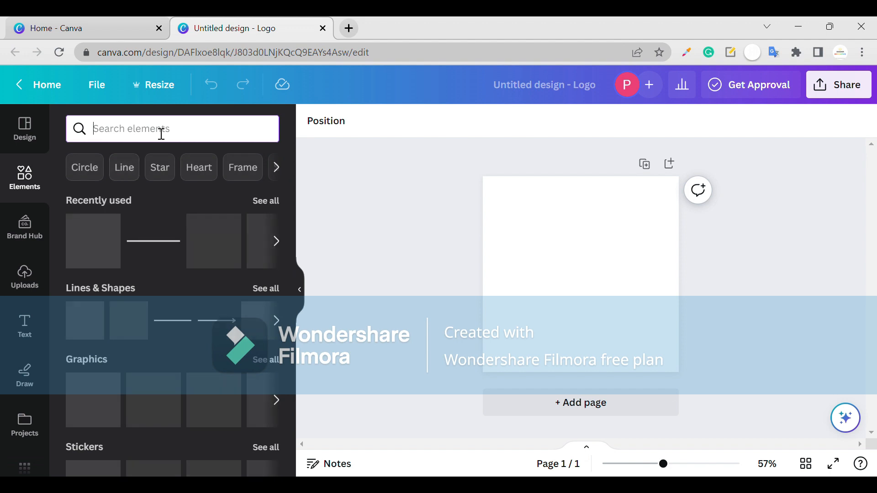
type("A")
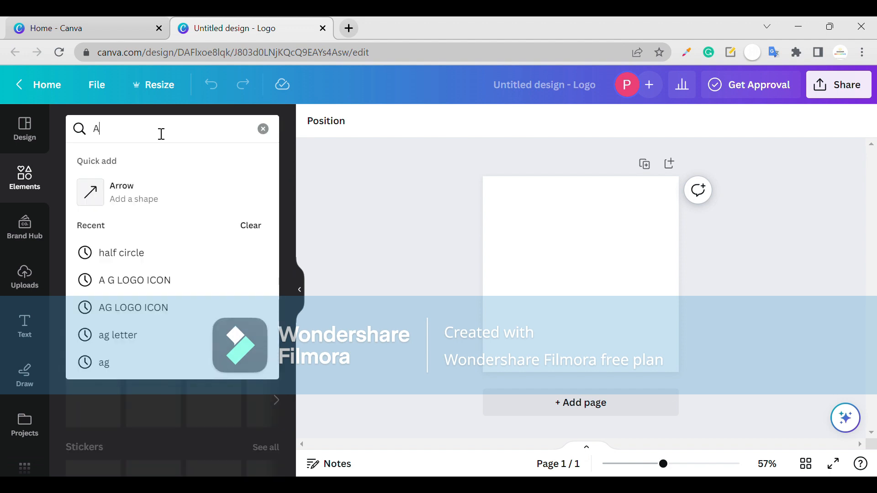
type("G LO")
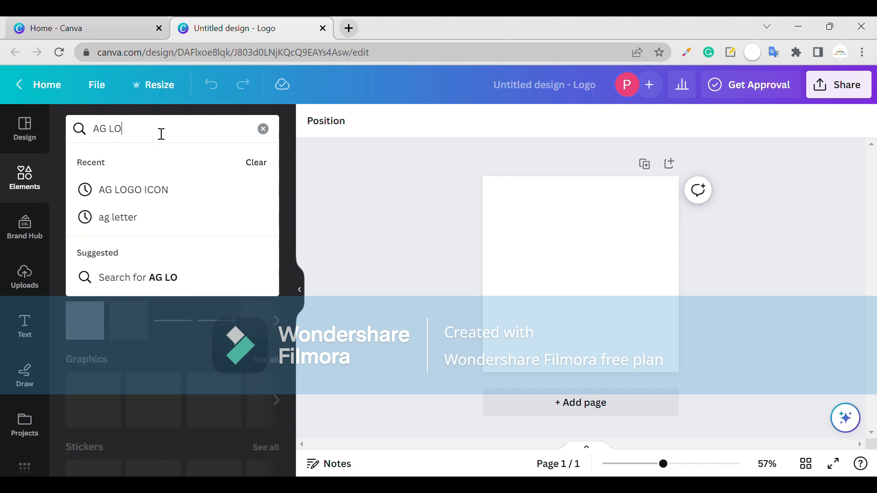
type("GO")
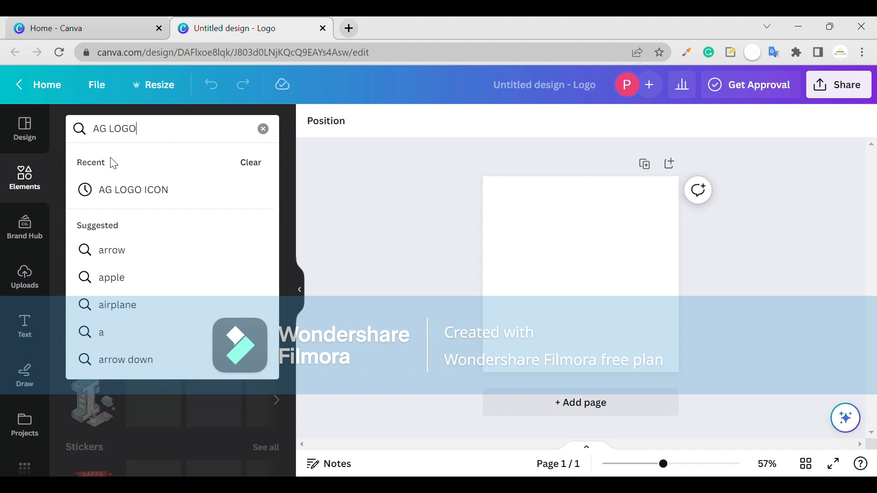
left_click(105, 139)
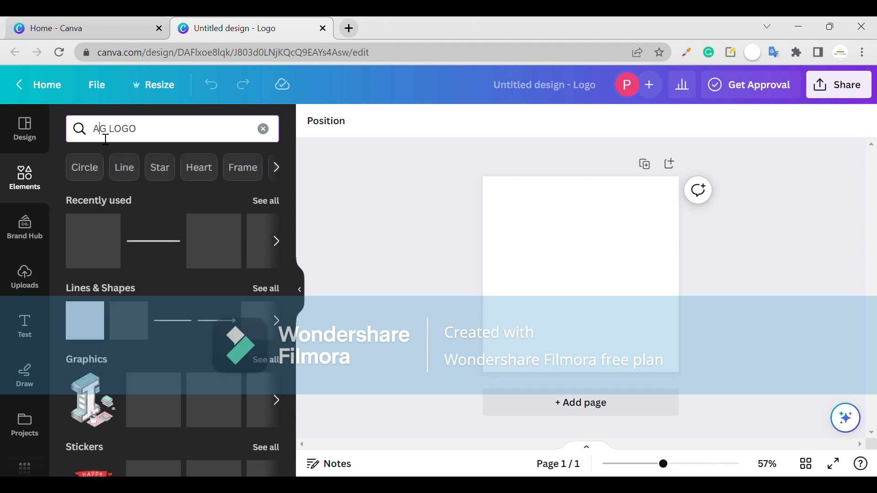
left_click(105, 139)
left_click(153, 137)
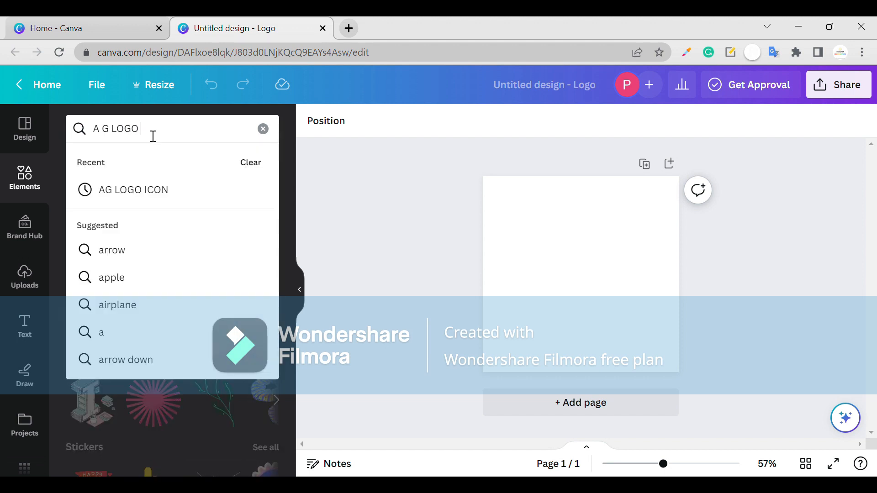
type("ICON")
key("Return")
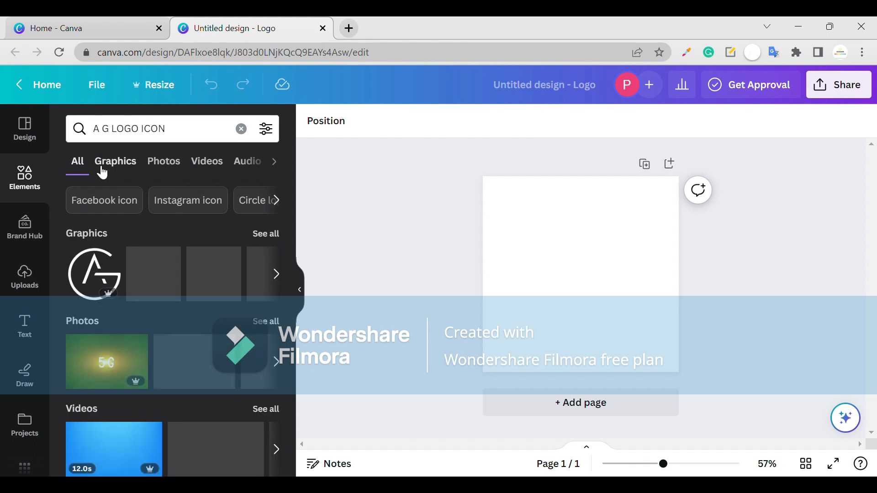
left_click(271, 235)
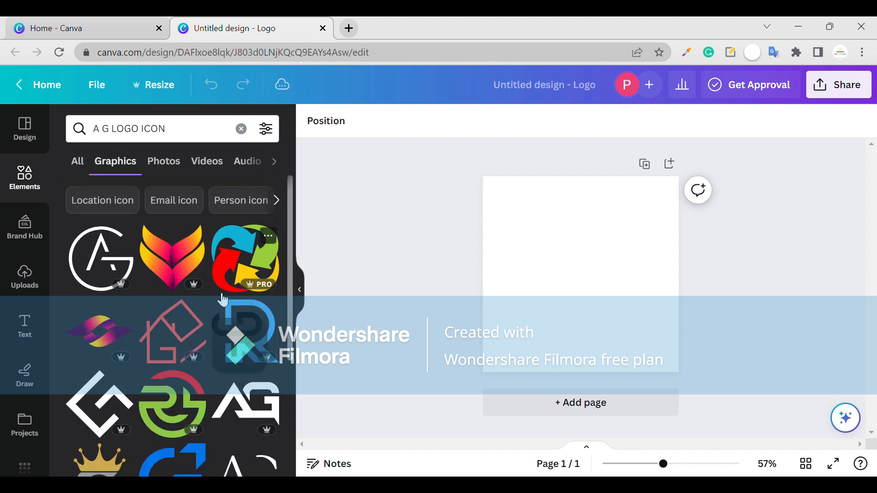
- Look through the graphics results for a suitable AG monogram
scroll(209, 314, "down", 2)
scroll(208, 308, "down", 3)
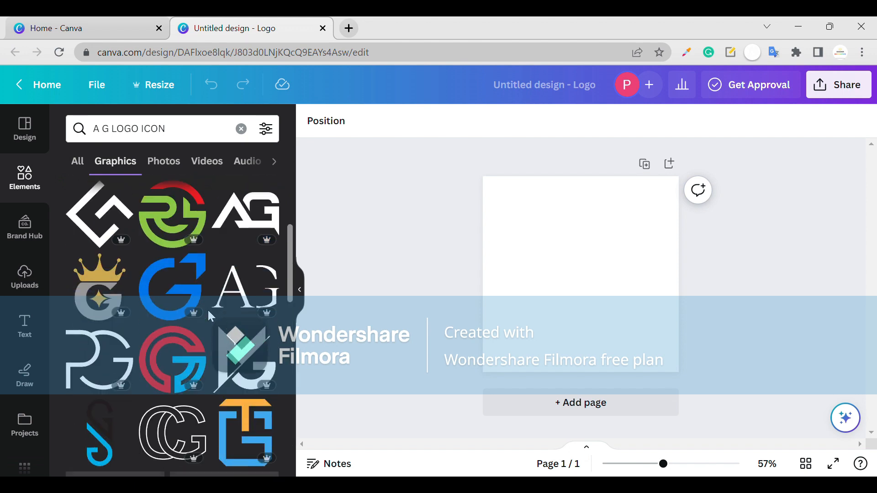
scroll(207, 309, "down", 1)
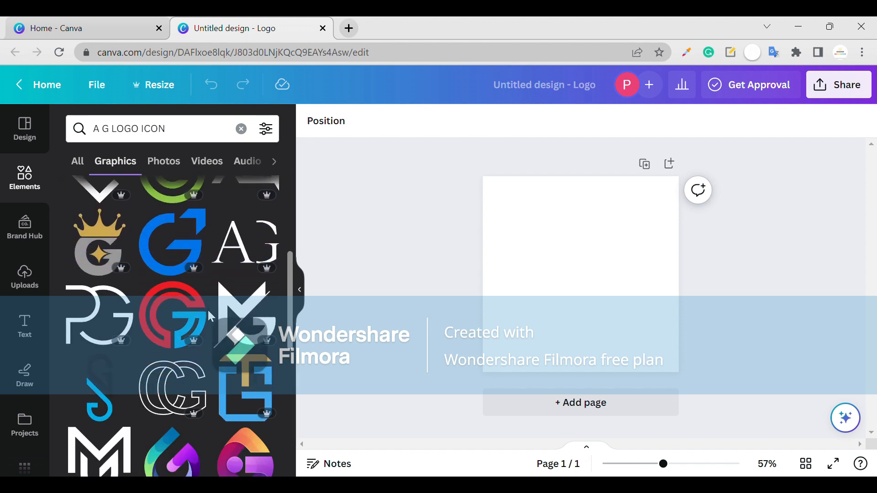
scroll(207, 309, "down", 5)
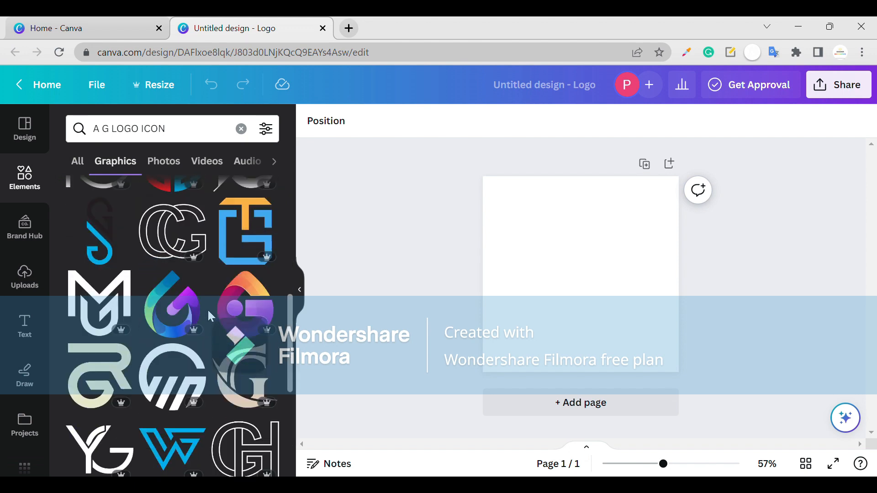
scroll(207, 308, "down", 4)
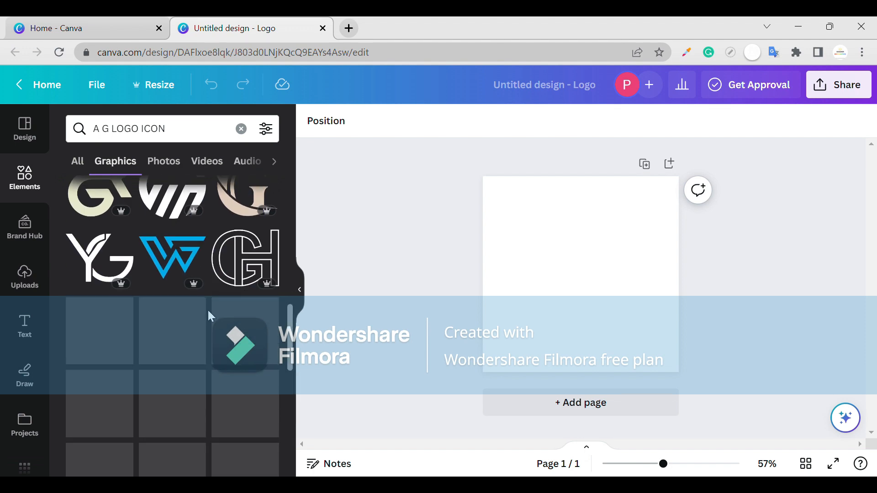
scroll(208, 312, "down", 2)
scroll(183, 310, "down", 2)
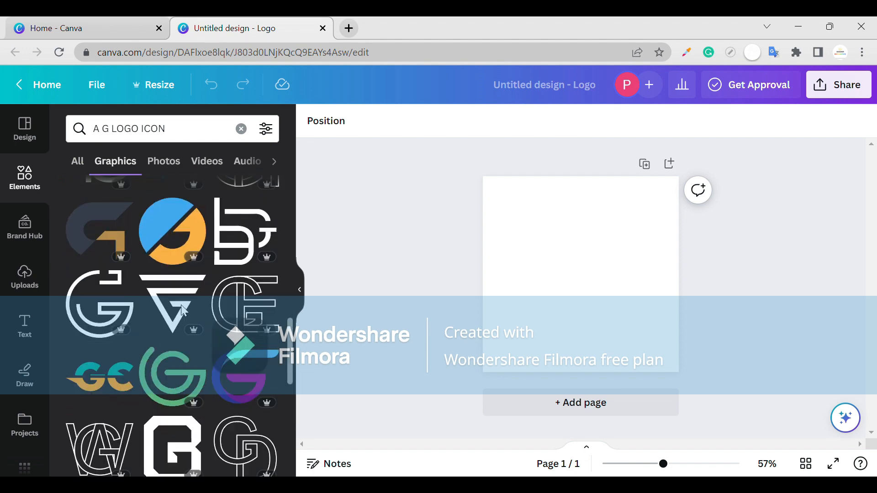
scroll(187, 312, "down", 3)
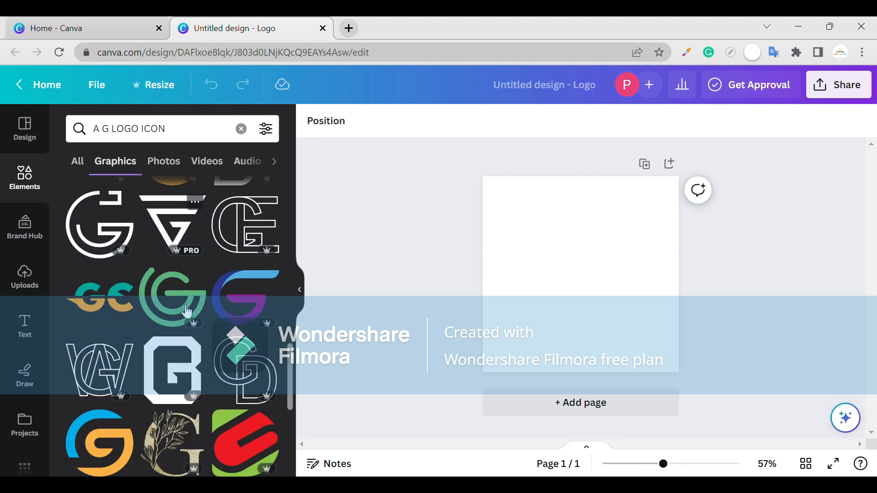
scroll(187, 312, "up", 8)
scroll(184, 311, "up", 3)
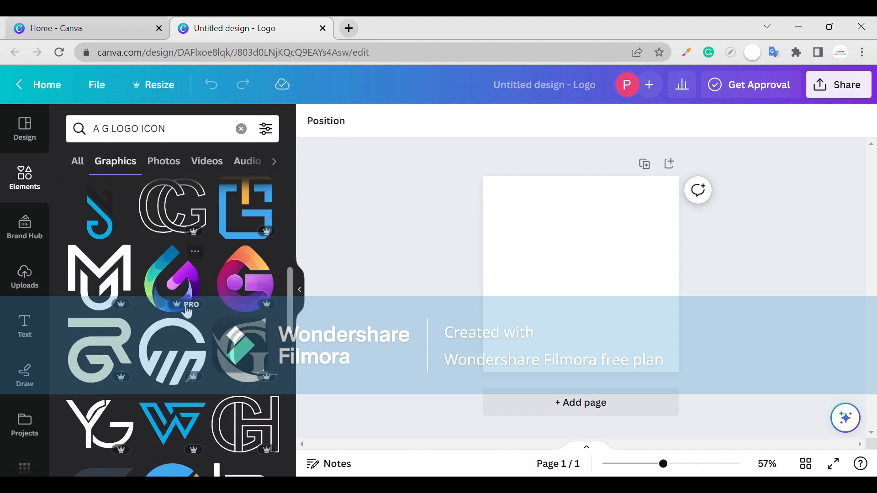
scroll(187, 312, "up", 3)
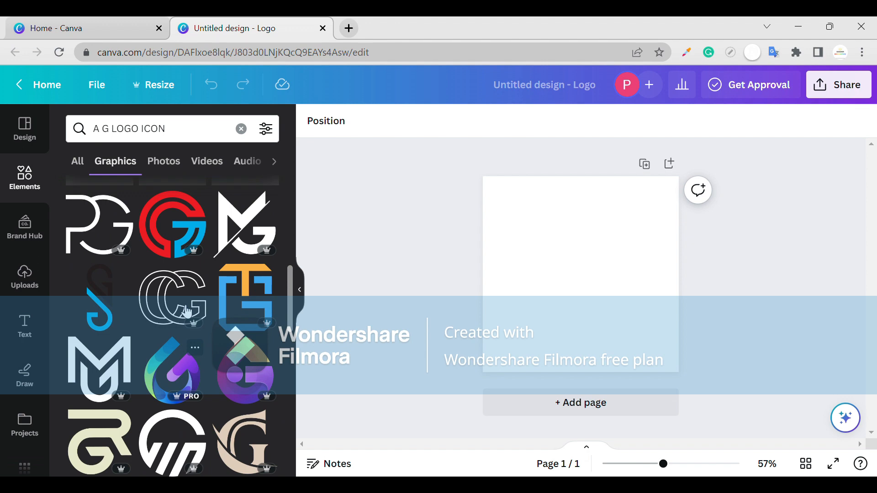
scroll(211, 299, "up", 5)
scroll(241, 286, "up", 2)
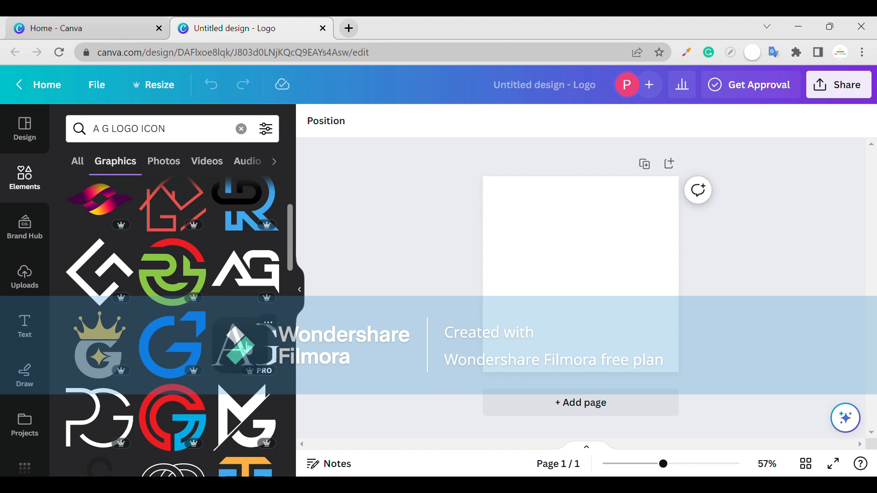
scroll(161, 289, "up", 3)
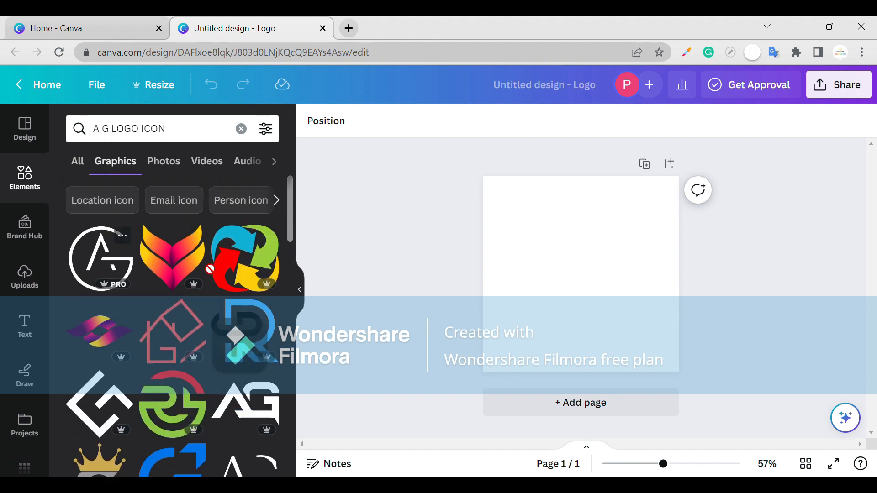
- Place the circular AG monogram graphic on the blank page, enlarge it and position it near the page's centre
left_click_drag(114, 269, 562, 259)
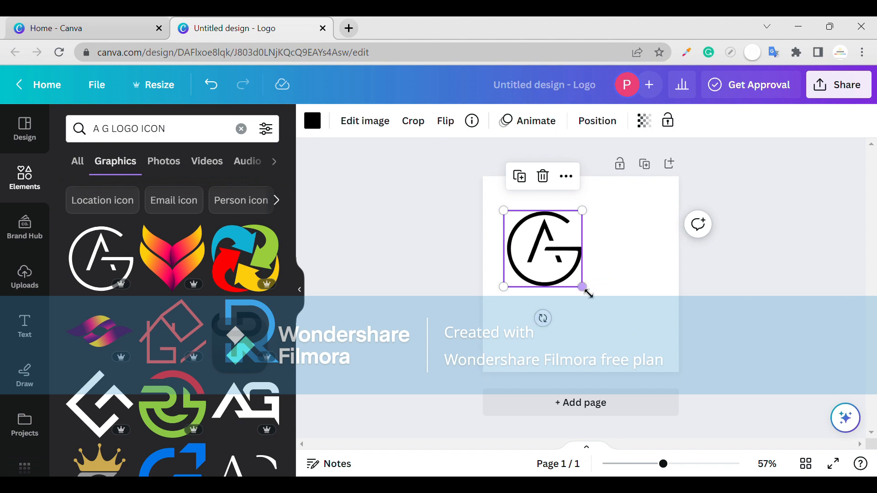
left_click_drag(589, 294, 611, 327)
left_click(616, 313)
left_click(625, 336)
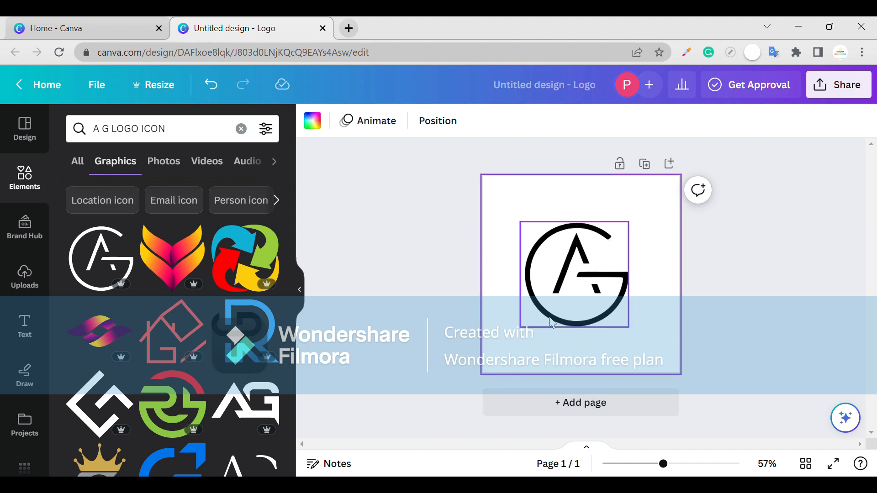
left_click(585, 302)
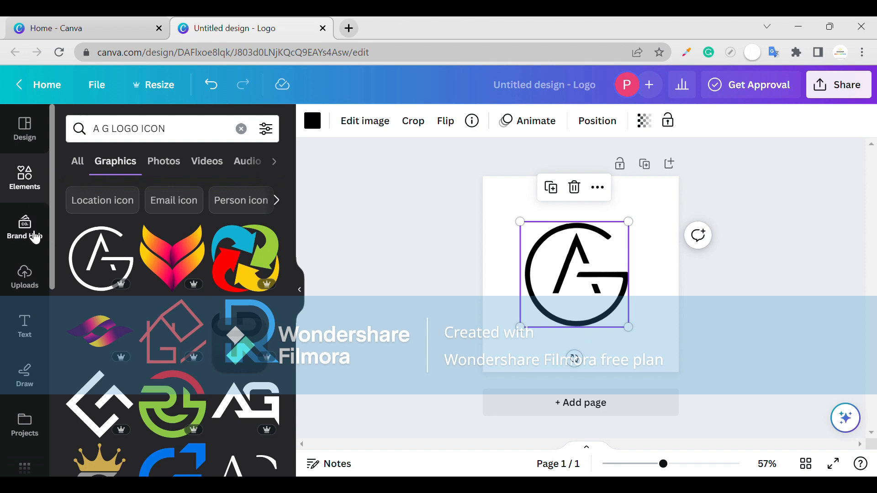
- Add a heading directly below the AG monogram, containing the person's first name followed by "GRURUGRAM"
left_click(40, 298)
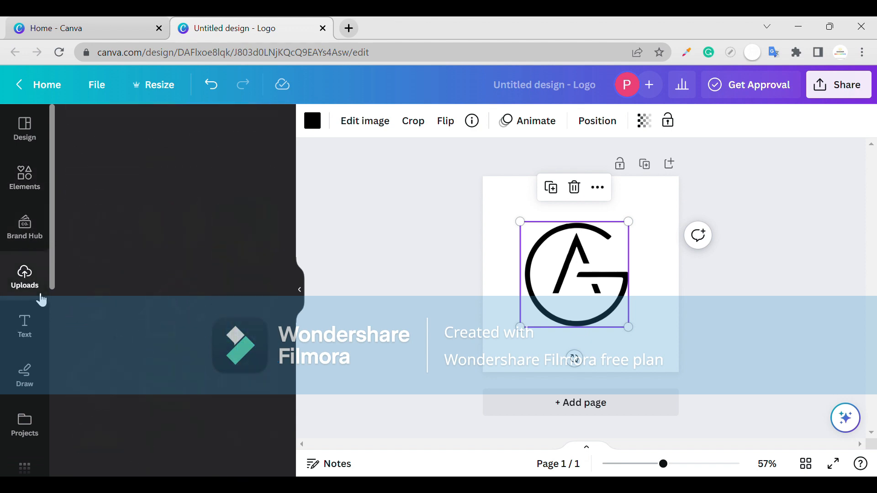
left_click(18, 203)
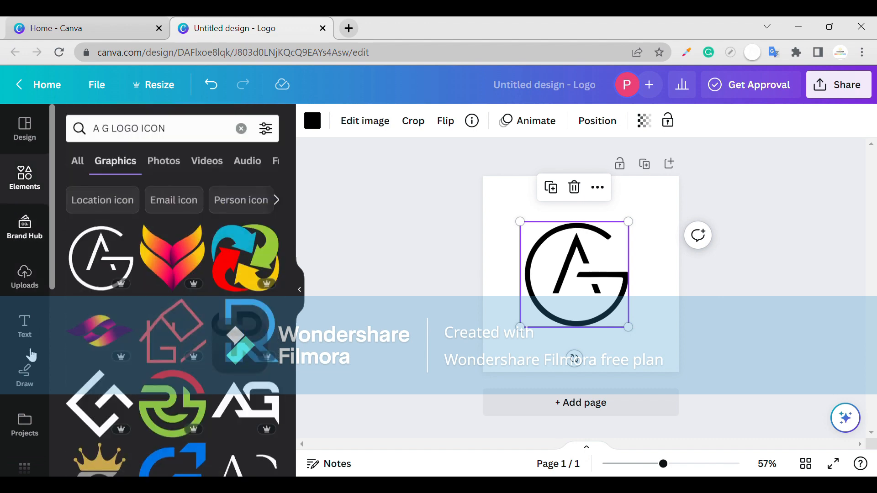
left_click(36, 331)
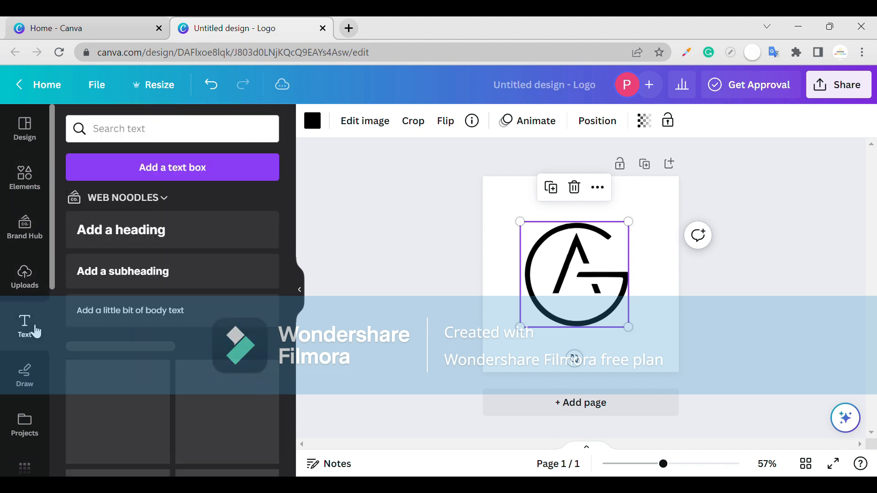
left_click(154, 239)
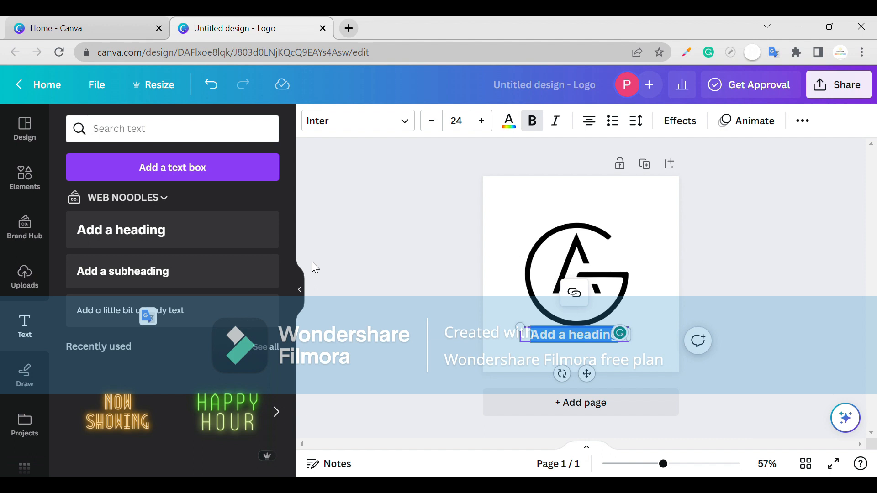
type("A")
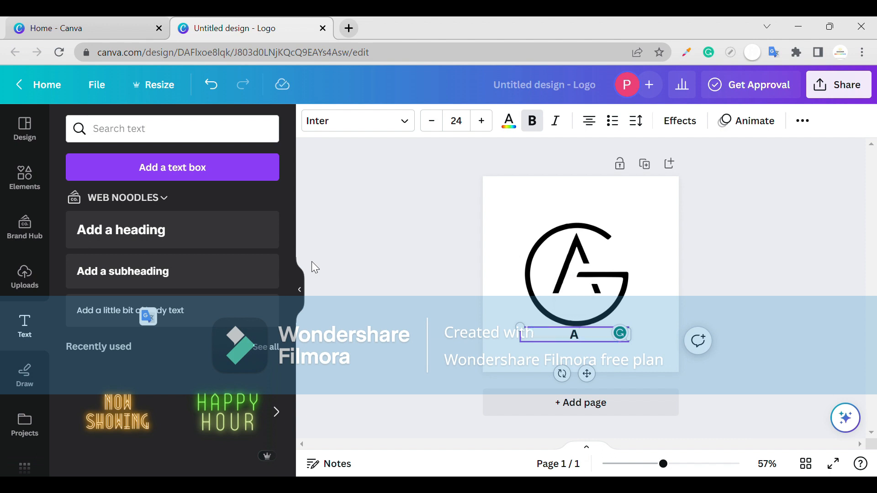
type("MIT GRU")
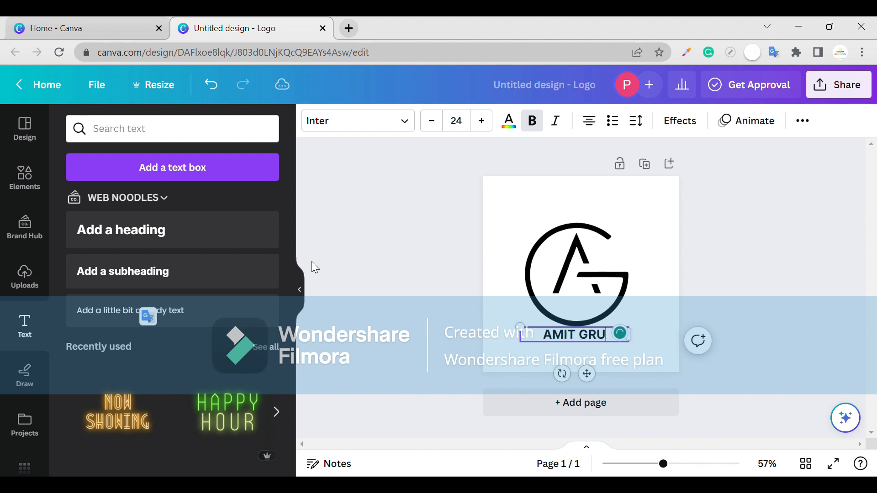
type("RU")
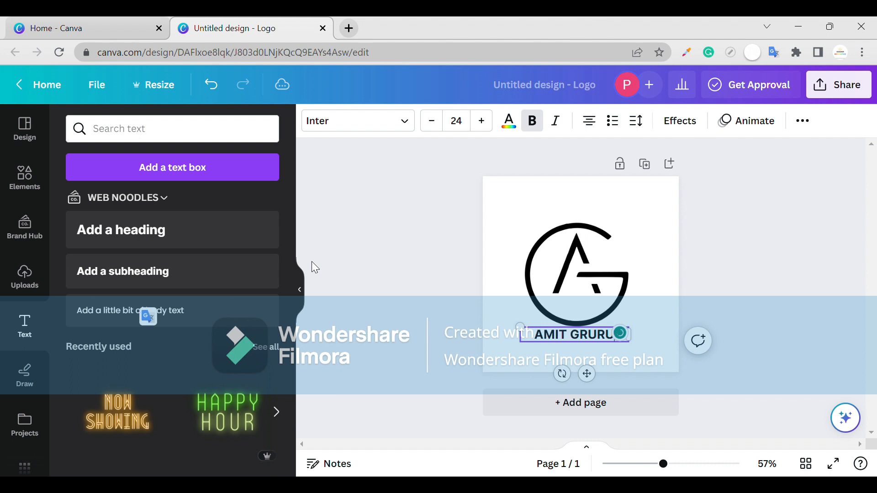
type("GRAM")
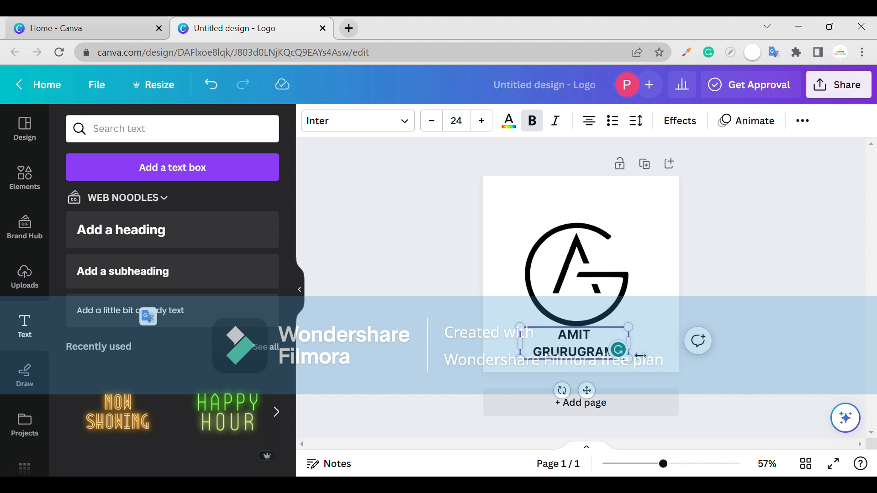
- Widen the heading to fit one line and try the Zag Thin Drops and Yearbook Outline fonts before settling on Rosella Deco
left_click_drag(630, 345, 663, 354)
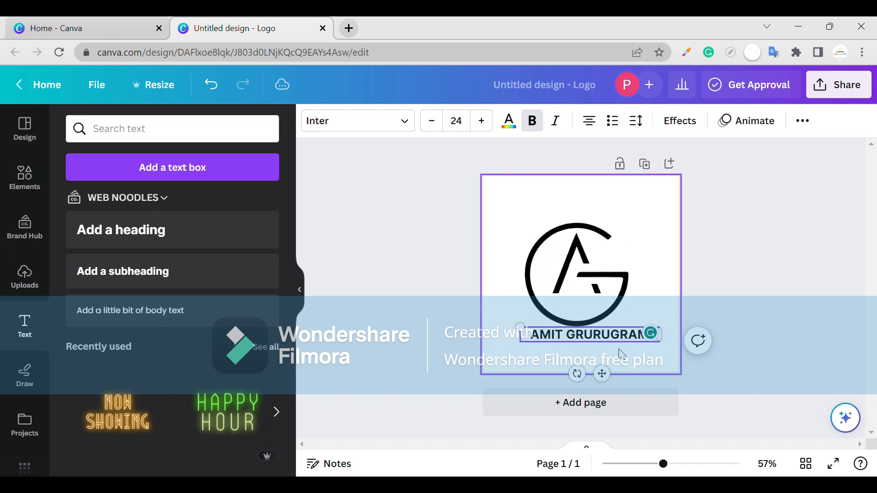
left_click(359, 129)
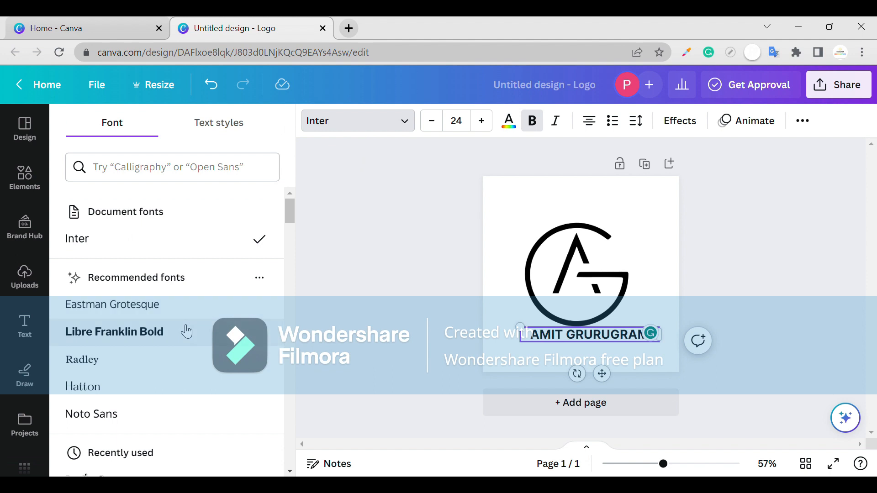
scroll(187, 331, "down", 1)
scroll(187, 332, "down", 3)
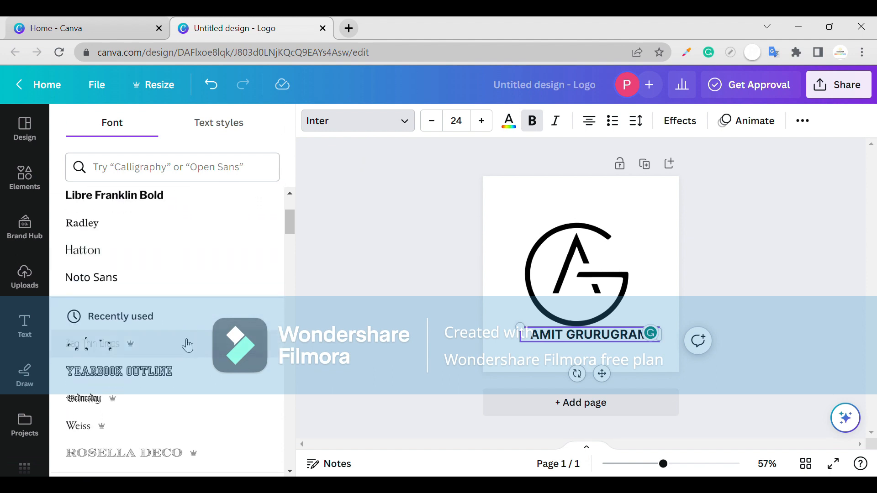
left_click(187, 346)
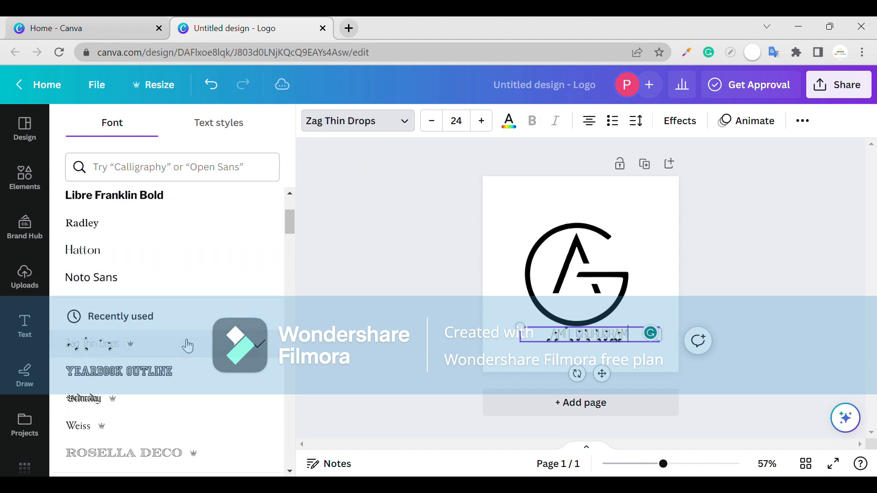
left_click(151, 379)
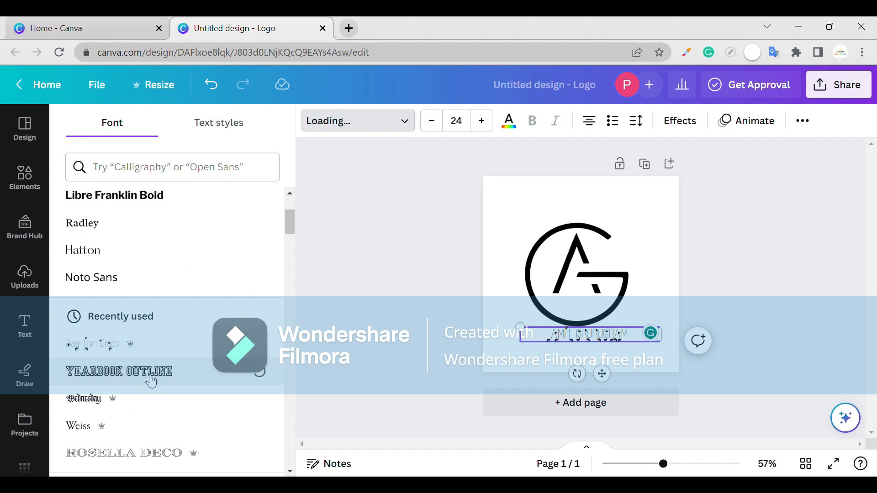
scroll(124, 415, "down", 3)
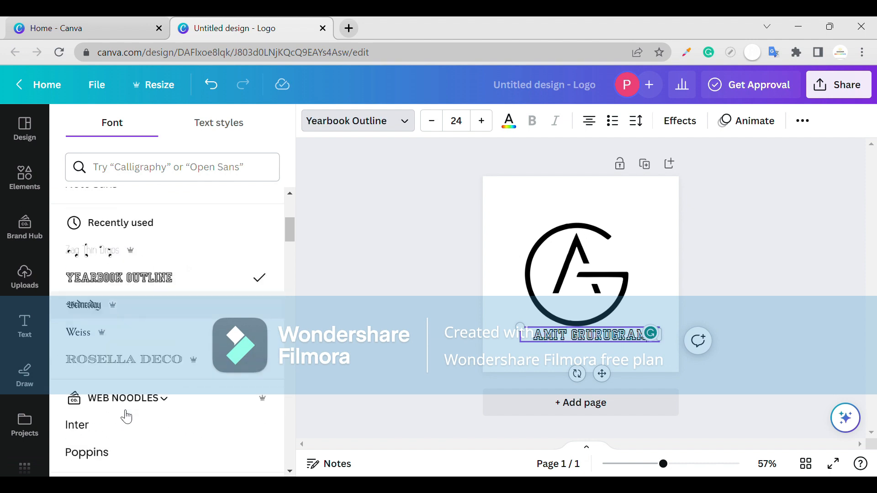
left_click(163, 349)
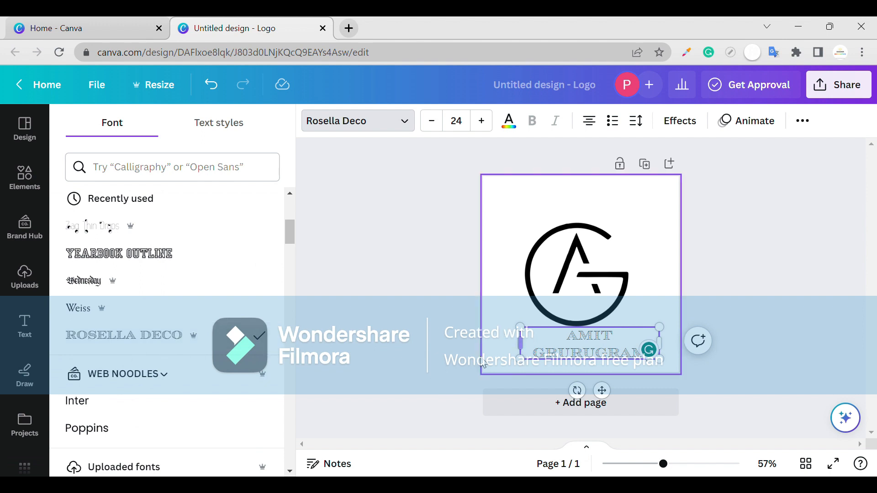
scroll(154, 425, "down", 5)
scroll(155, 425, "down", 4)
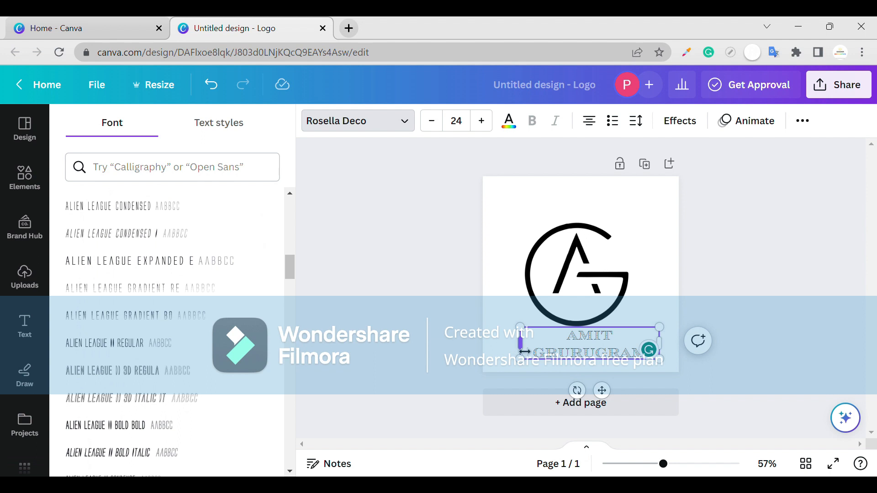
- Widen the Rosella Deco heading to fit one line again and move it directly above the AG monogram
left_click_drag(520, 346, 491, 348)
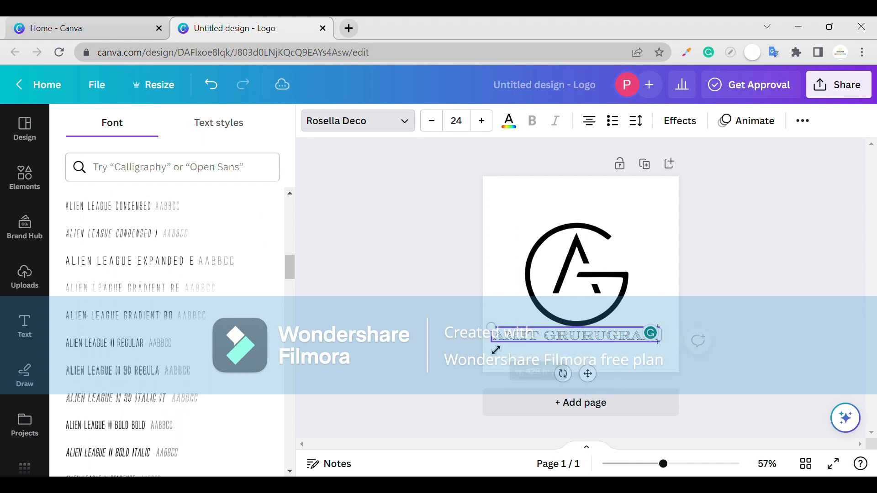
left_click_drag(594, 367, 601, 256)
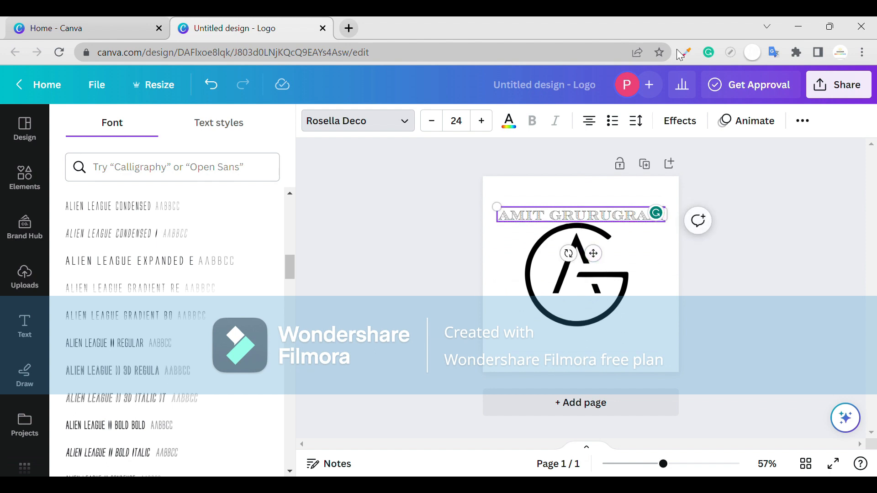
- Apply the Curve shape effect to the heading so it arches over the top of the monogram
left_click(638, 121)
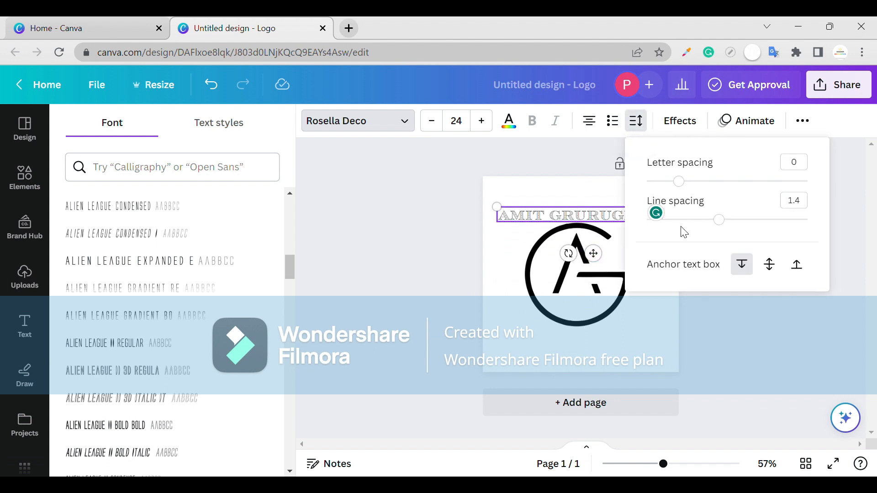
left_click(686, 118)
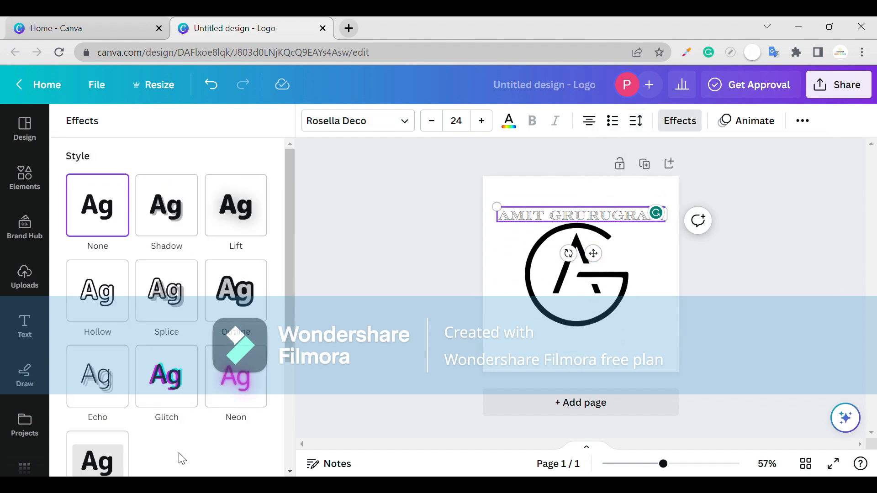
scroll(180, 457, "down", 4)
left_click(170, 447)
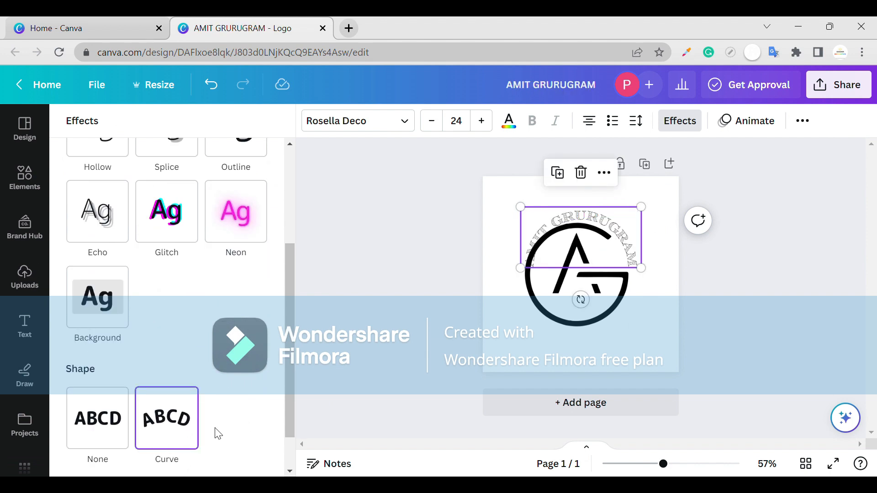
scroll(241, 401, "down", 1)
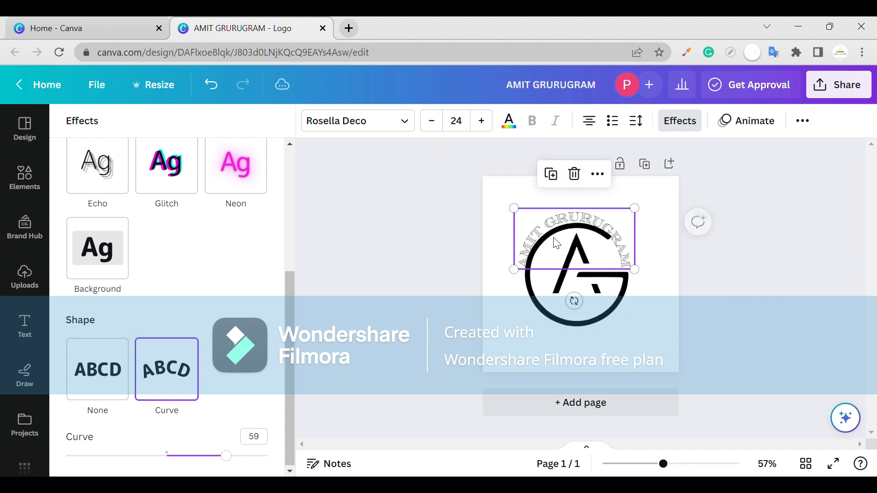
- Enlarge the curved heading slightly to font size 24.7, keeping it around the monogram's upper edge
double_click(540, 261)
left_click_drag(514, 269, 510, 271)
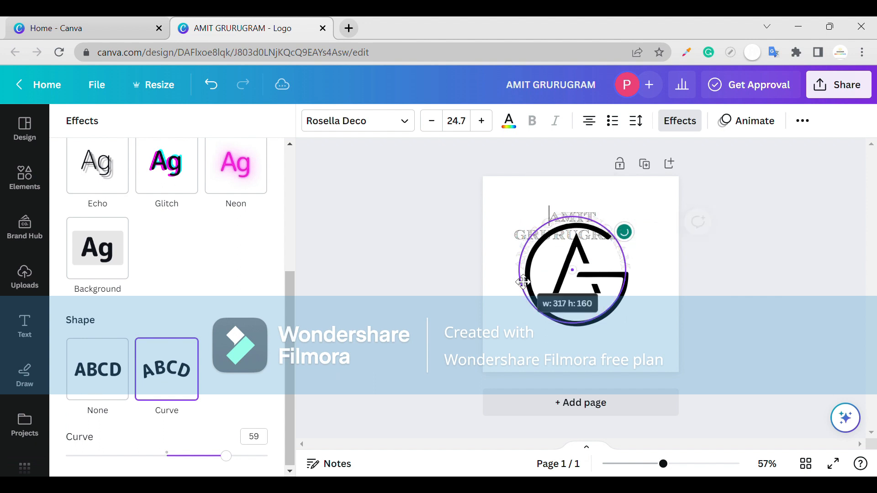
left_click(652, 251)
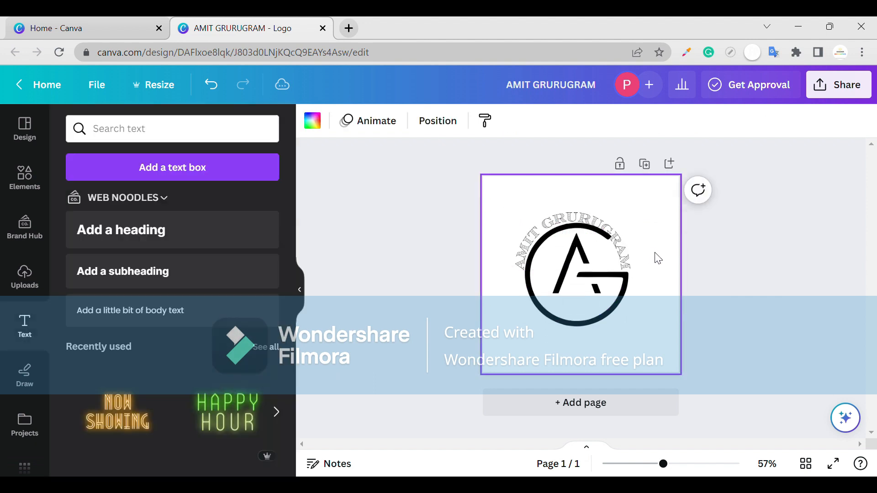
- Try bulleted and numbered list formatting on the curved heading
left_click(626, 259)
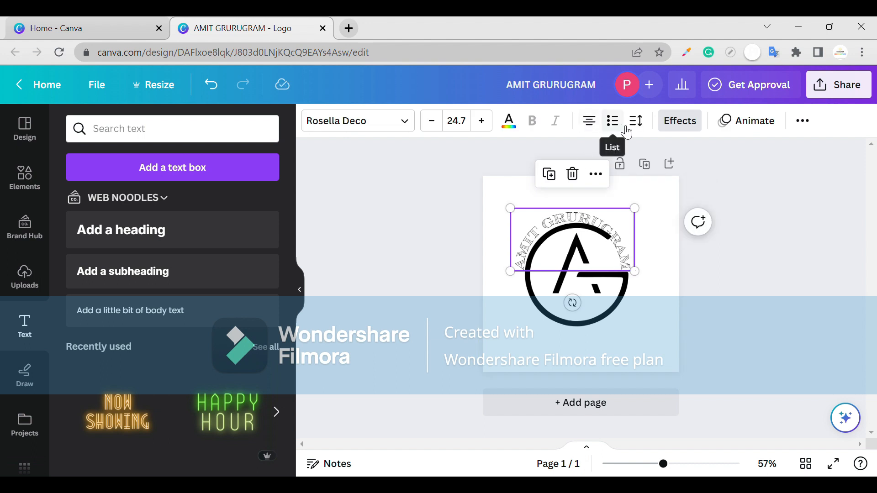
left_click(612, 121)
left_click(637, 122)
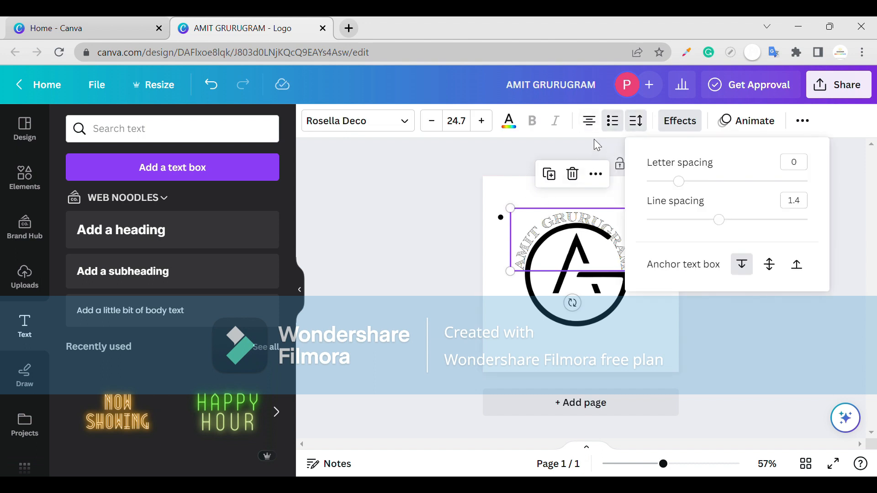
left_click(607, 131)
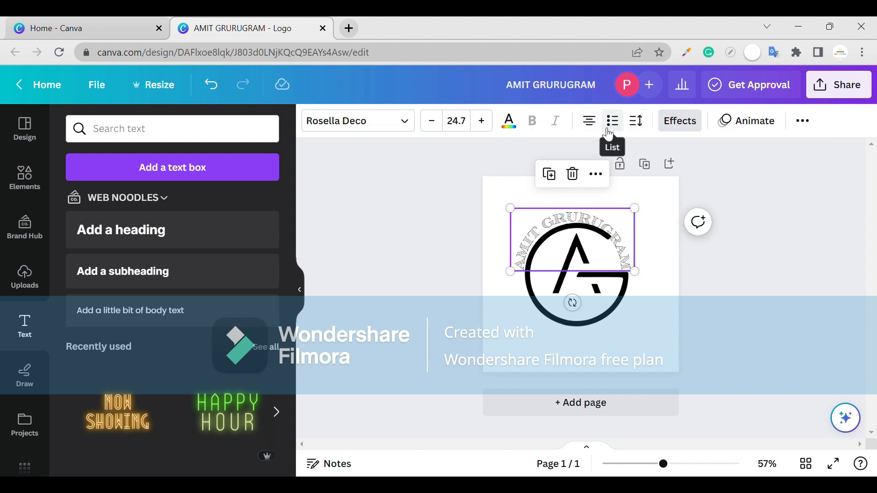
left_click(628, 134)
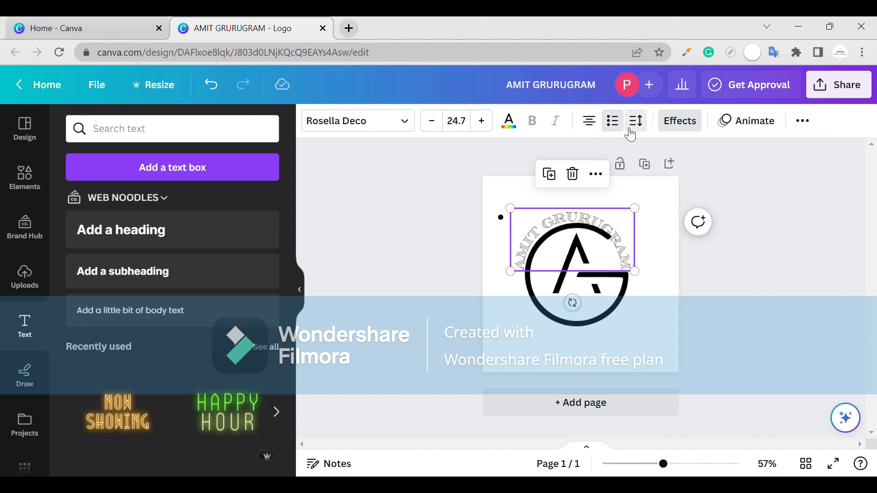
left_click(613, 132)
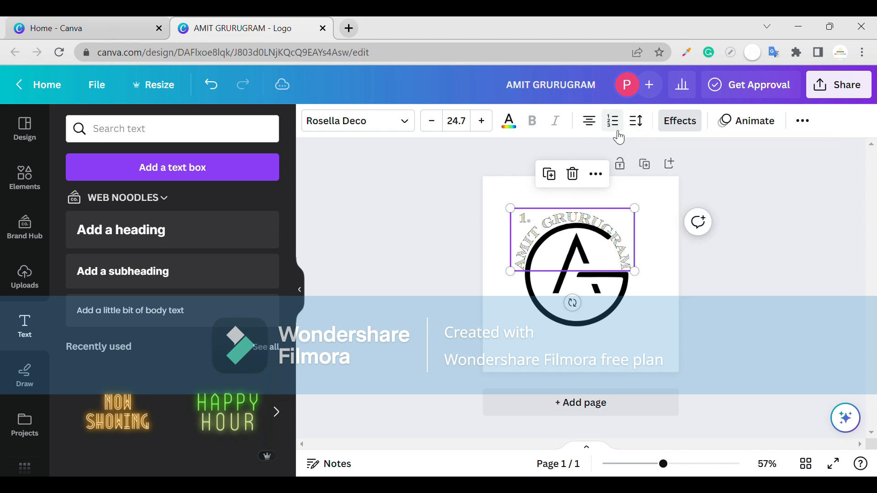
- Set the curved heading's line spacing to 1.62 and its letter spacing to 75
left_click(635, 121)
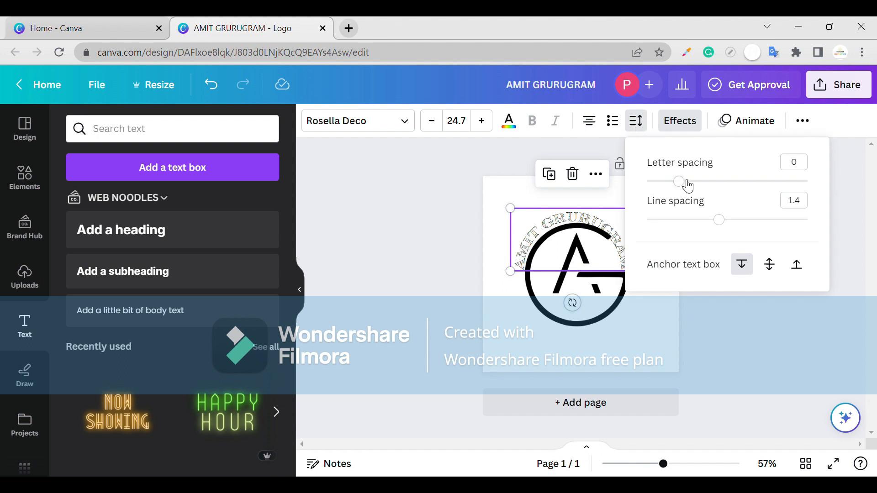
left_click_drag(720, 220, 736, 221)
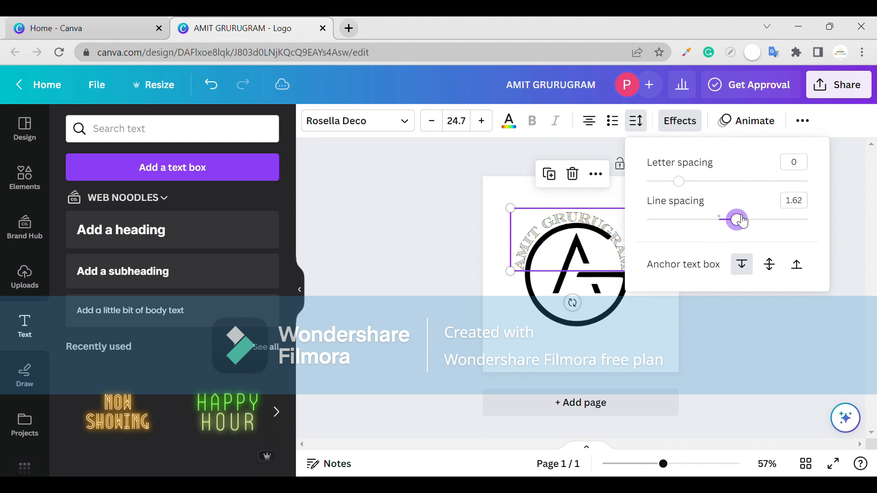
left_click_drag(679, 181, 697, 190)
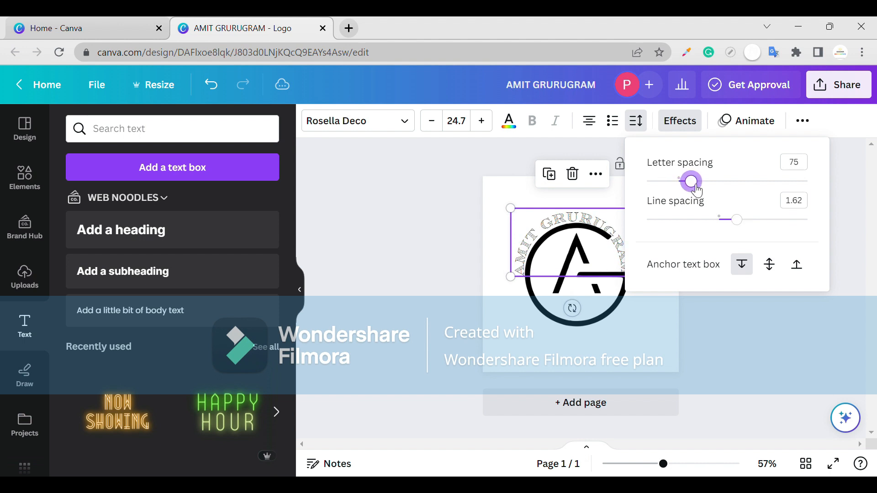
left_click(652, 330)
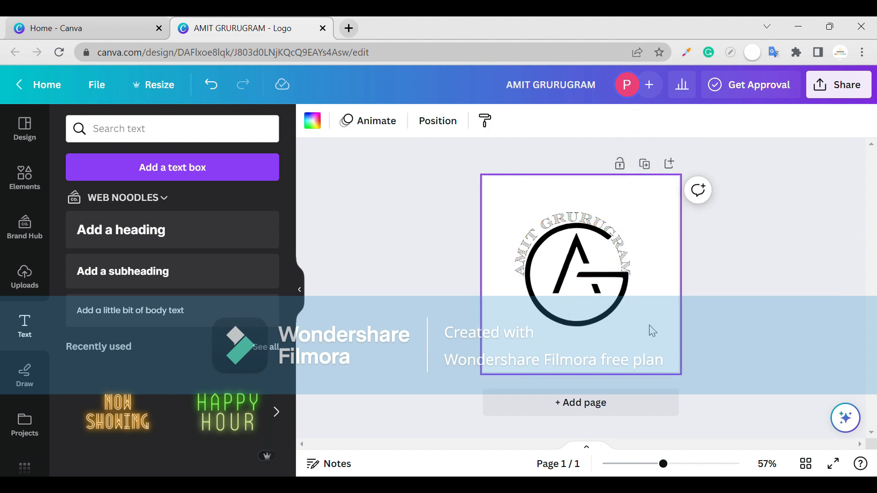
- Nudge the curved heading slightly upward to even out its placement around the top of the monogram
left_click(615, 249)
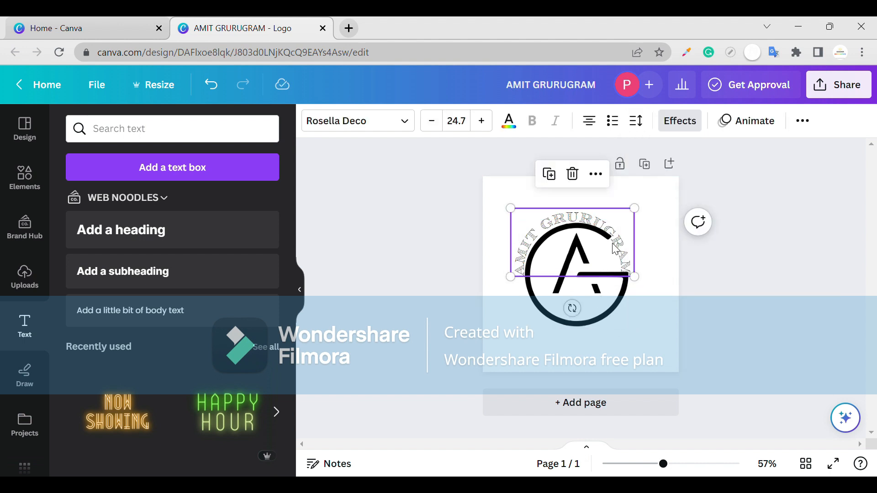
left_click_drag(615, 249, 619, 250)
left_click(512, 299)
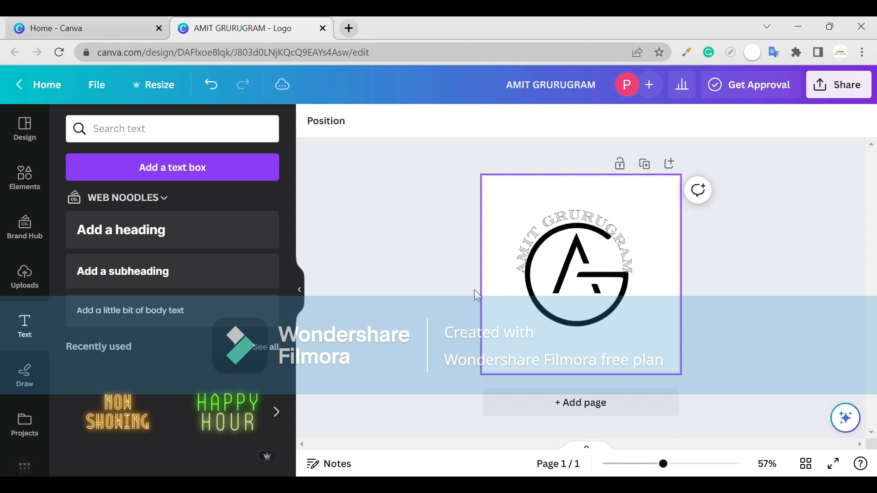
left_click(474, 290)
left_click(549, 242)
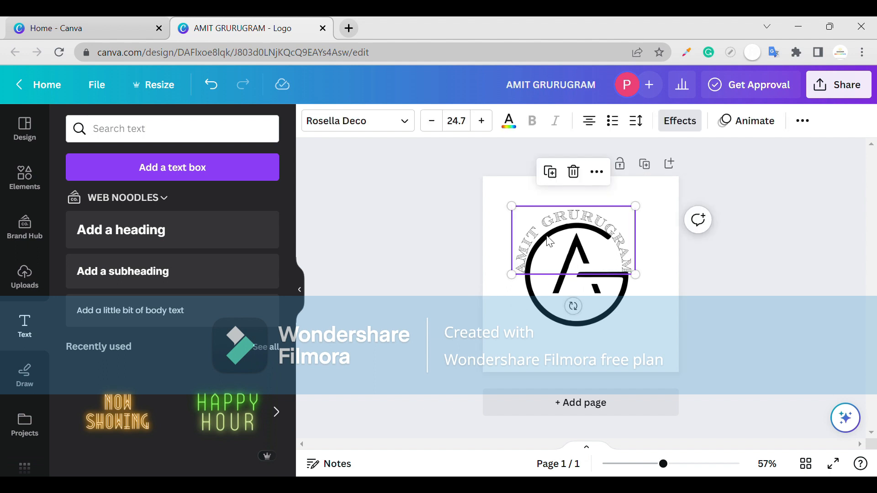
left_click(596, 306)
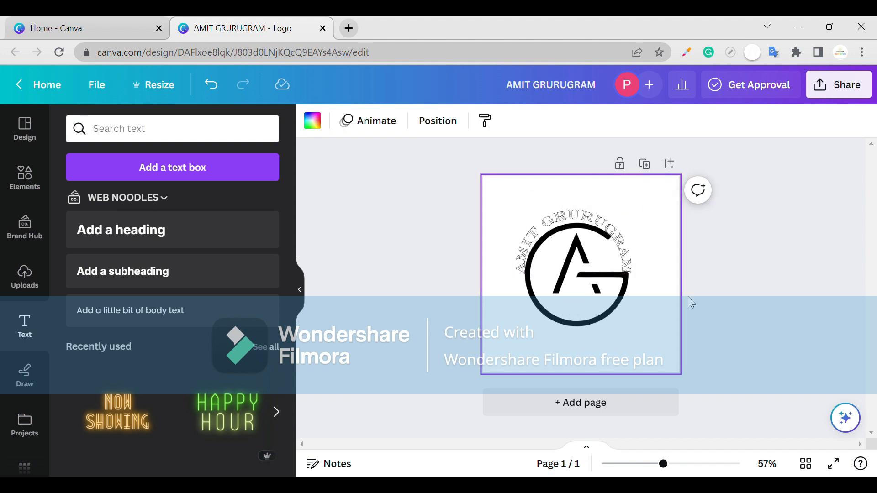
left_click(595, 254)
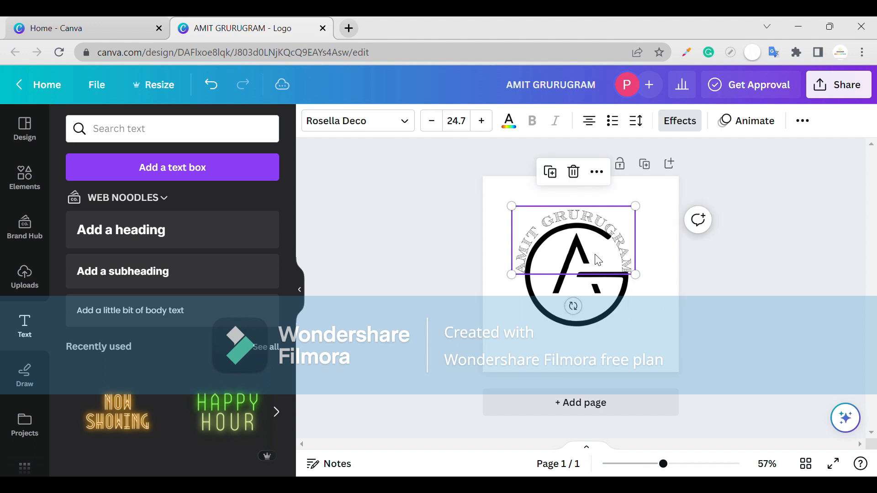
double_click(595, 254)
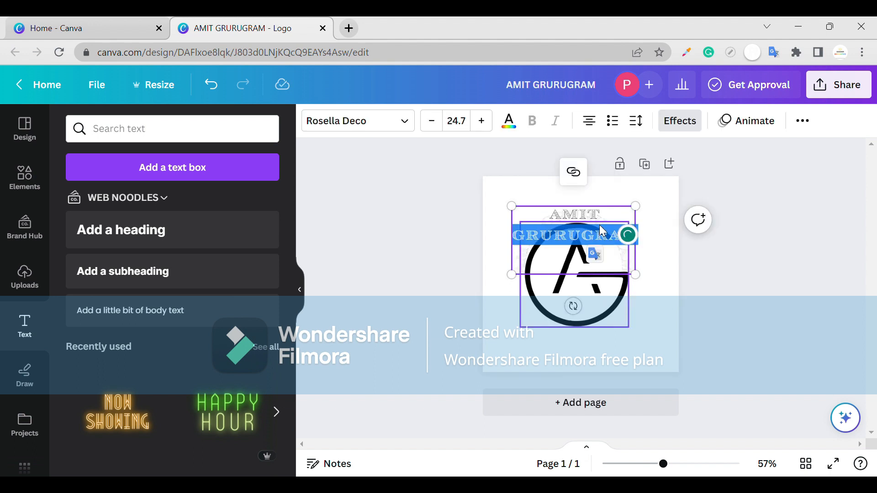
left_click(493, 227)
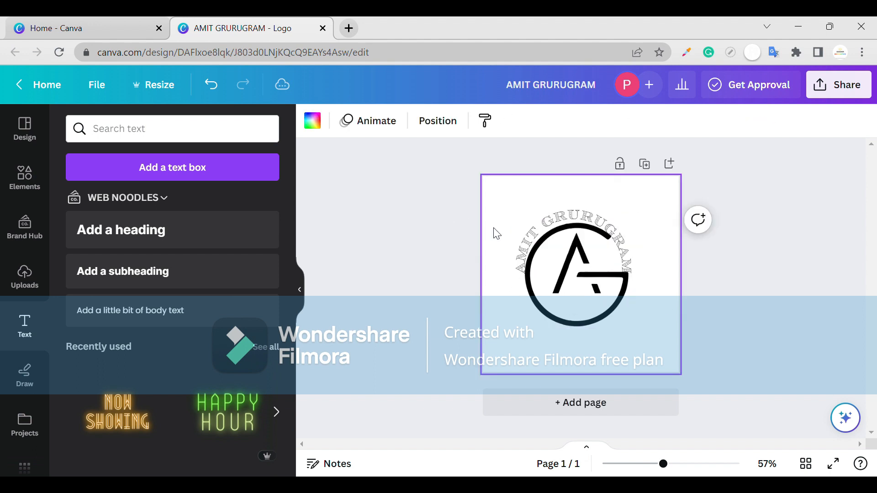
- Reduce the heading's Curve effect to 45 so the text follows a wider arc around the monogram
left_click(524, 244)
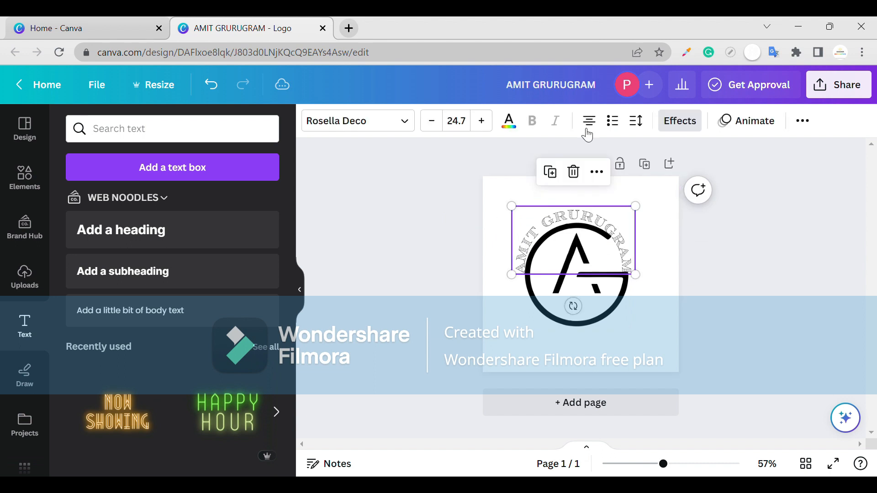
left_click(670, 131)
scroll(183, 320, "down", 5)
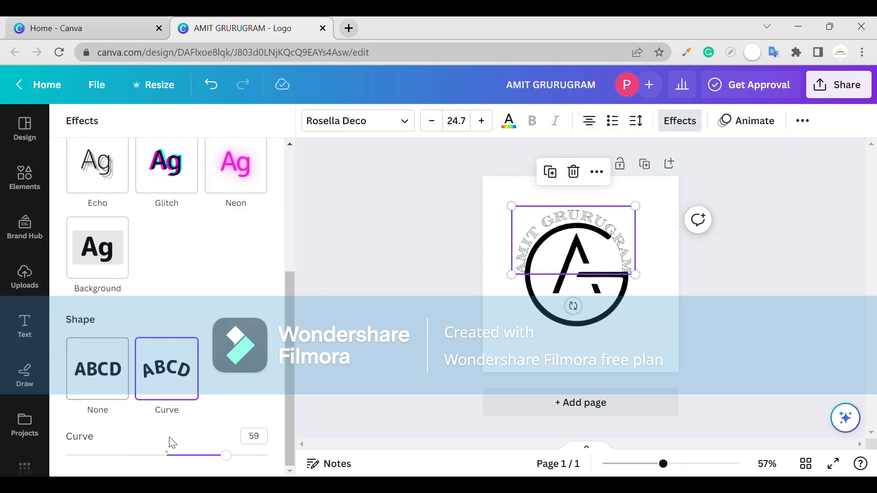
left_click_drag(222, 456, 212, 456)
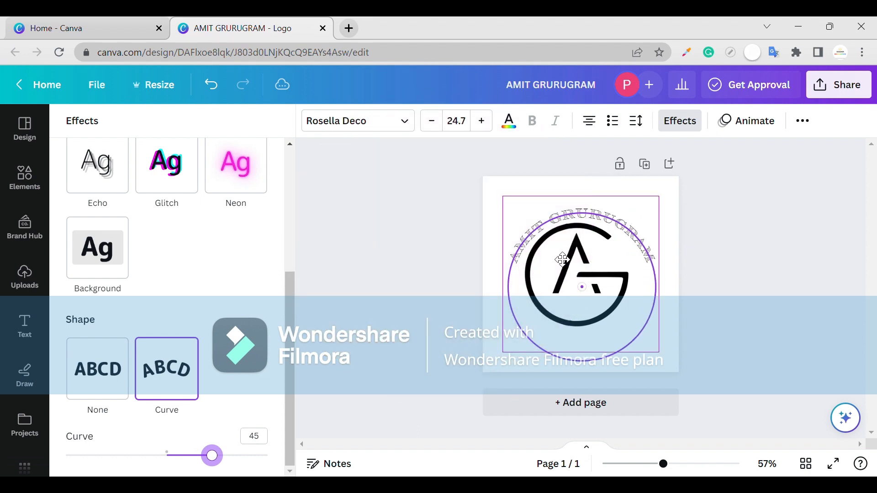
- Set the heading's Curve effect to 53 and tilt the heading slightly counterclockwise around the top of the monogram
left_click_drag(562, 259, 557, 263)
mouse_move(225, 463)
left_mouse_down()
mouse_move(233, 458)
mouse_move(222, 456)
left_mouse_up()
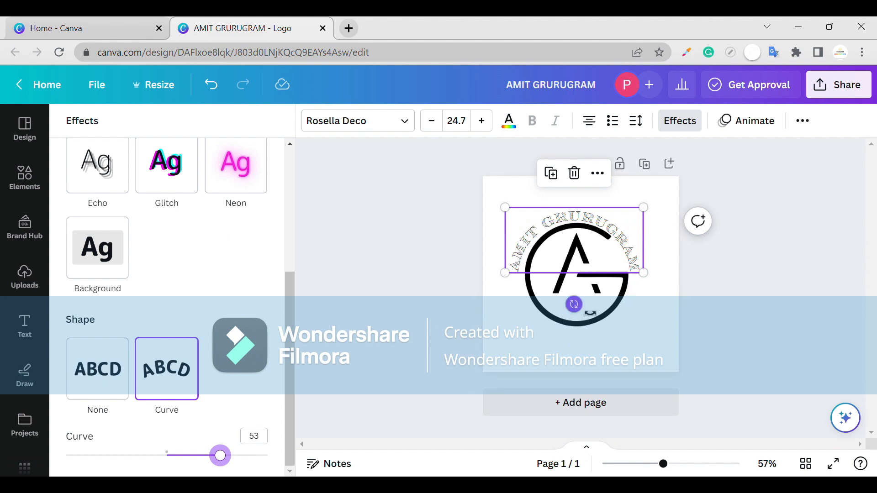
left_click_drag(574, 304, 588, 313)
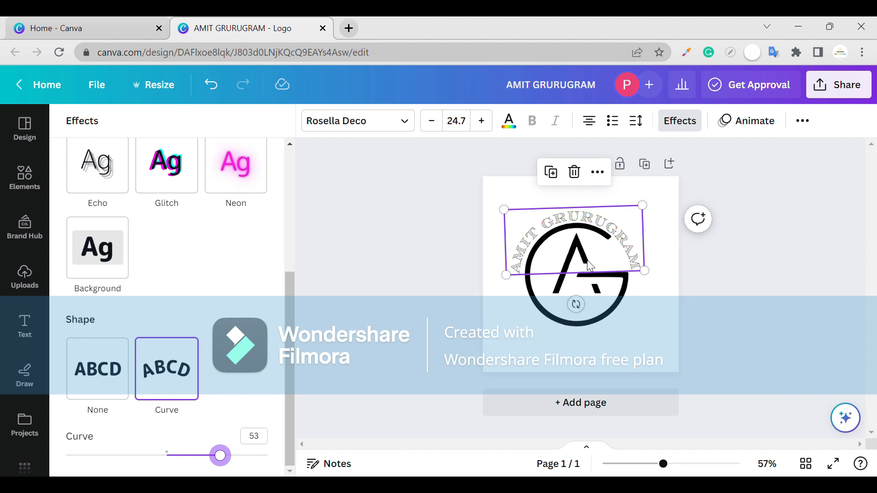
- Flip the heading's arc with a Curve value of -54 and move it below the monogram, along the circle's lower edge
left_click_drag(588, 262, 588, 279)
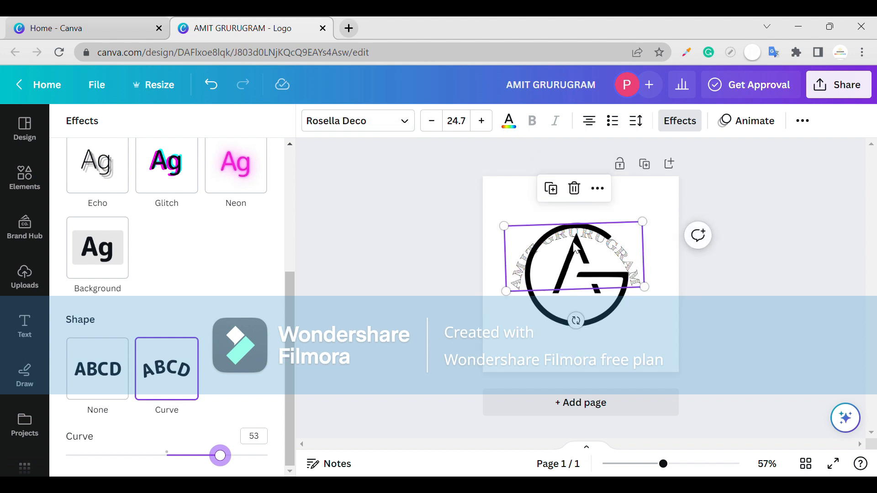
left_click_drag(575, 247, 574, 299)
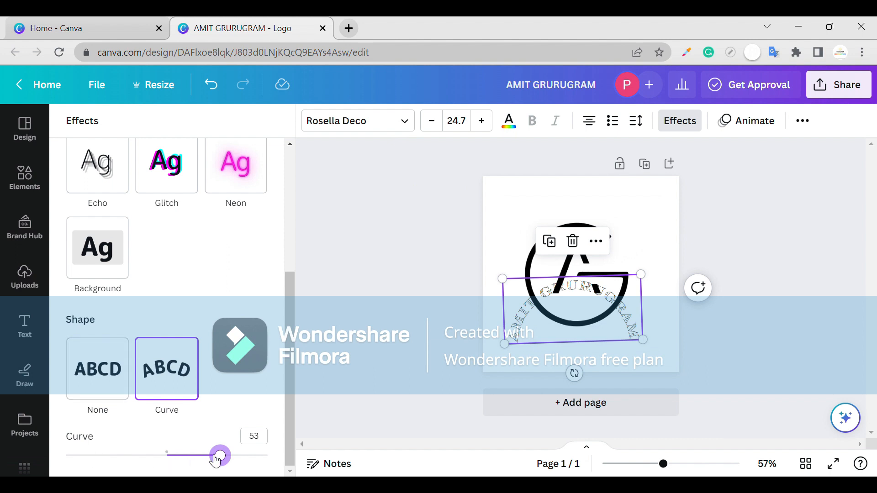
left_click_drag(216, 459, 117, 430)
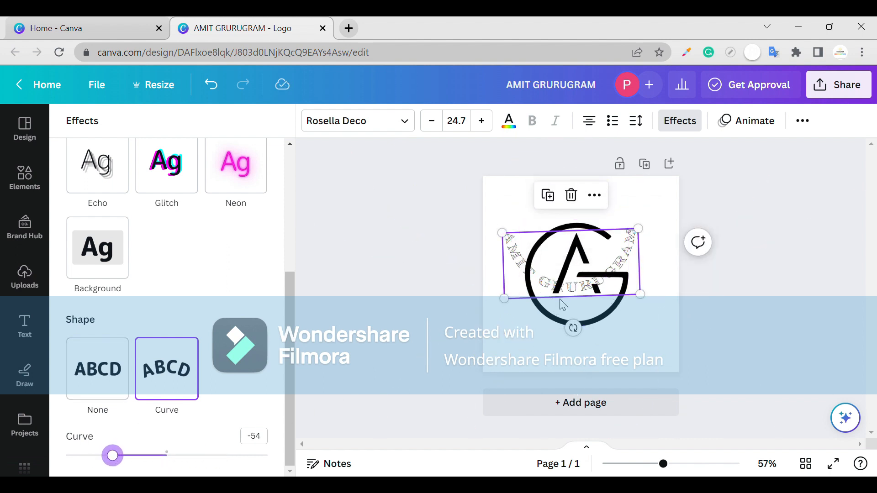
left_click_drag(563, 305, 568, 341)
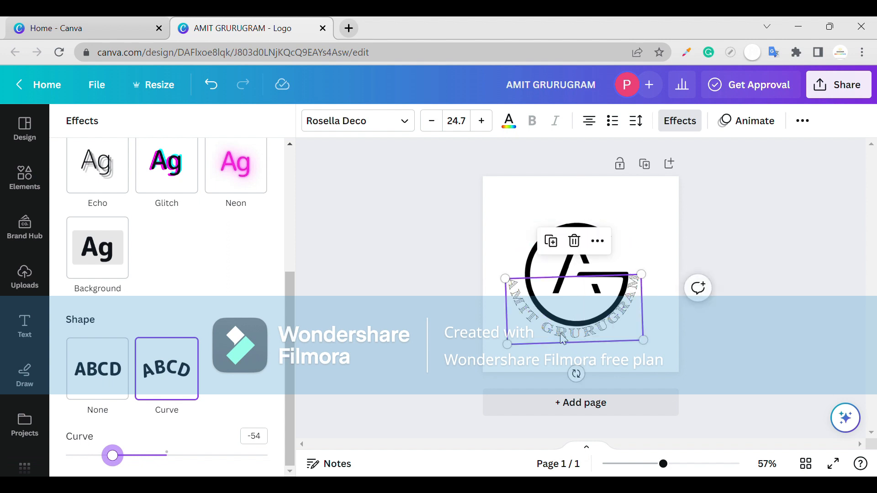
left_click(661, 346)
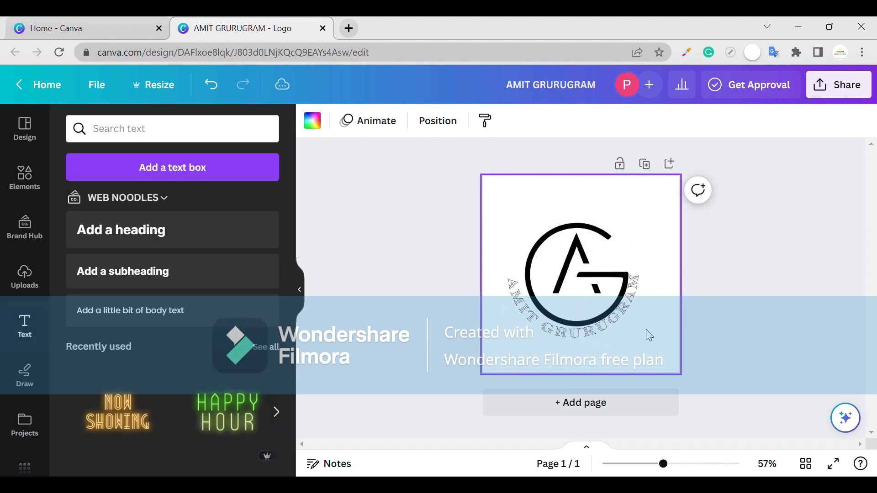
left_click(622, 321)
double_click(534, 325)
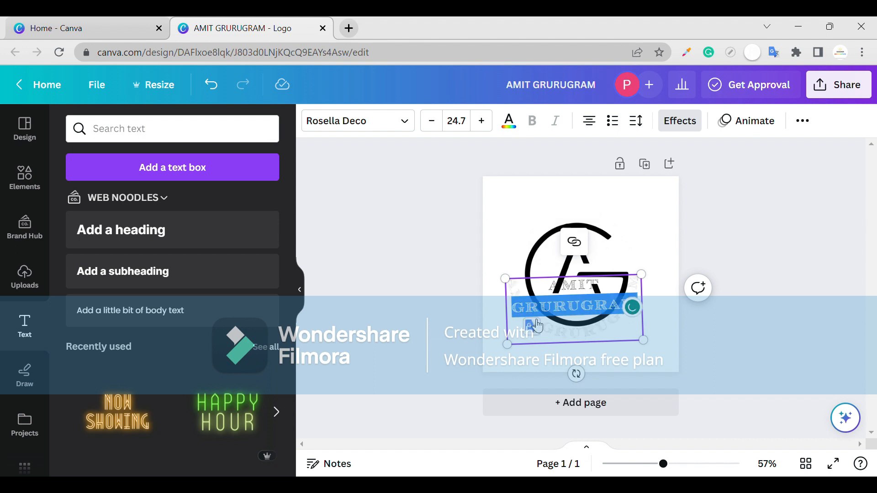
left_click(570, 288)
left_click(567, 282)
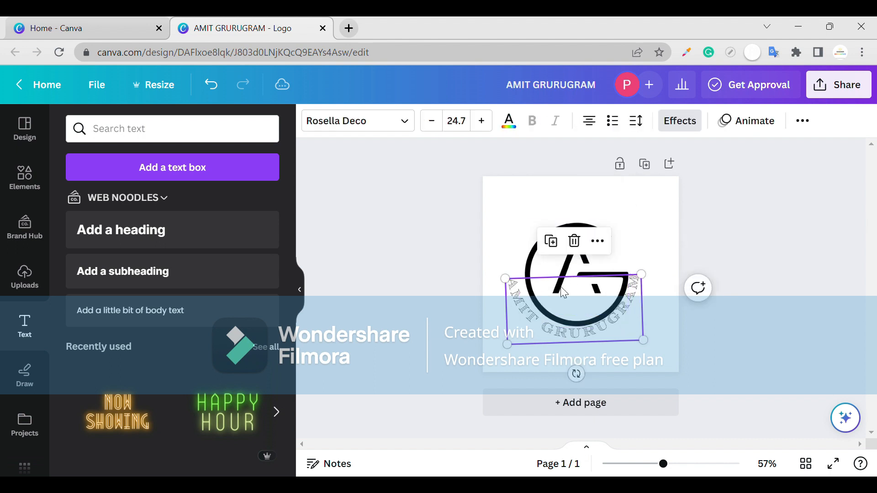
left_click(666, 319)
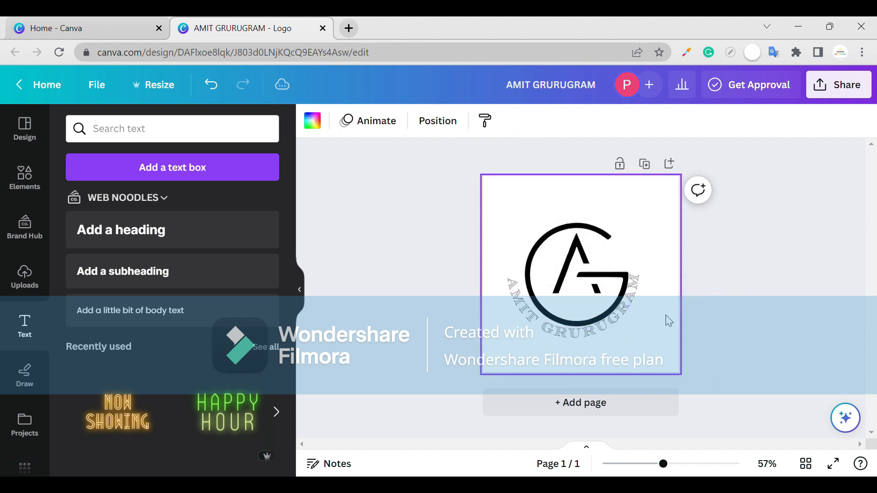
left_click(611, 322)
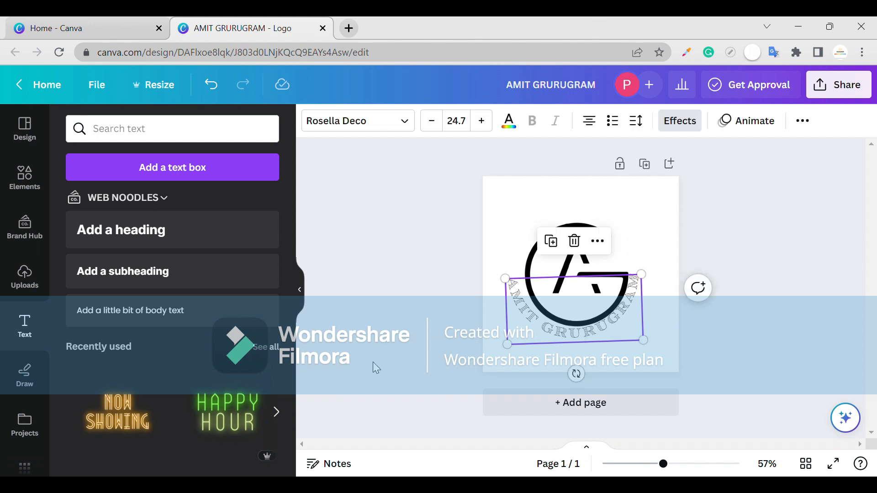
left_click(678, 121)
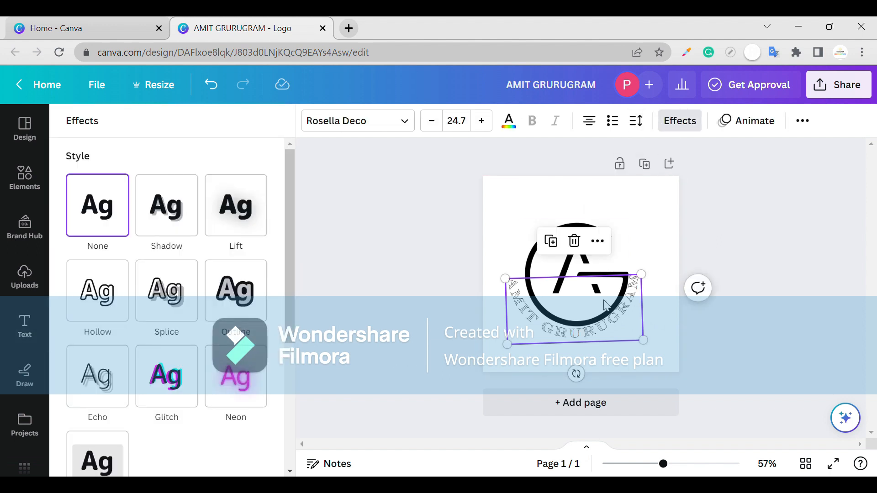
left_click(659, 308)
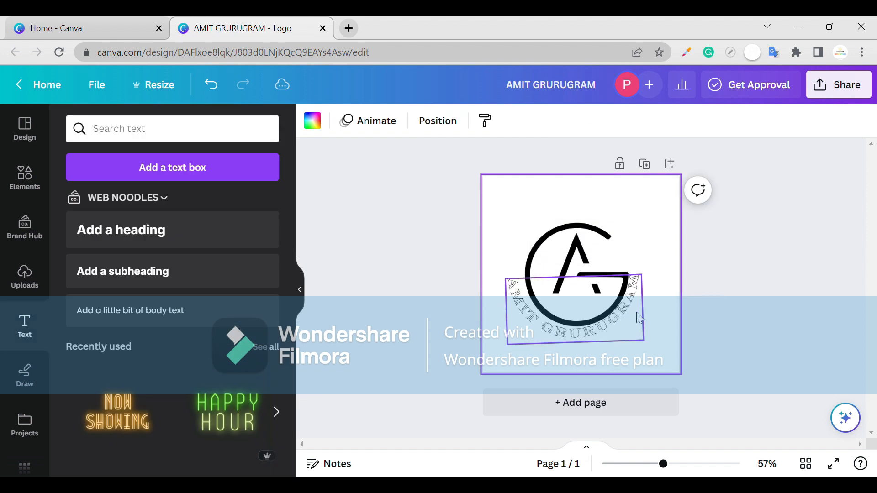
- Shift the curved heading slightly right and straighten its rotation beneath the monogram
left_click(637, 312)
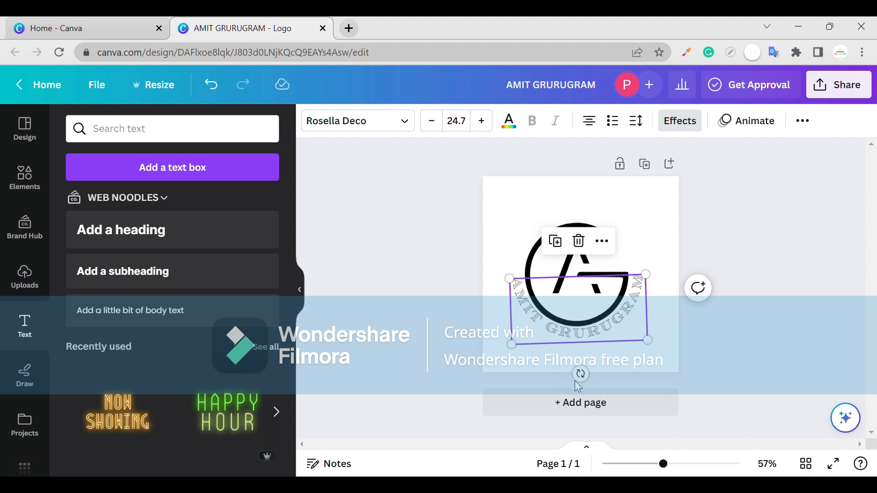
left_click_drag(586, 389, 584, 390)
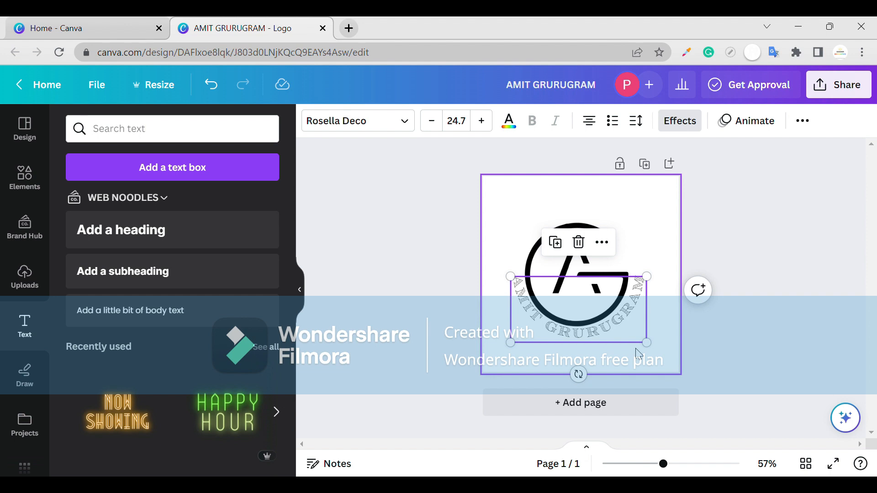
left_click(686, 323)
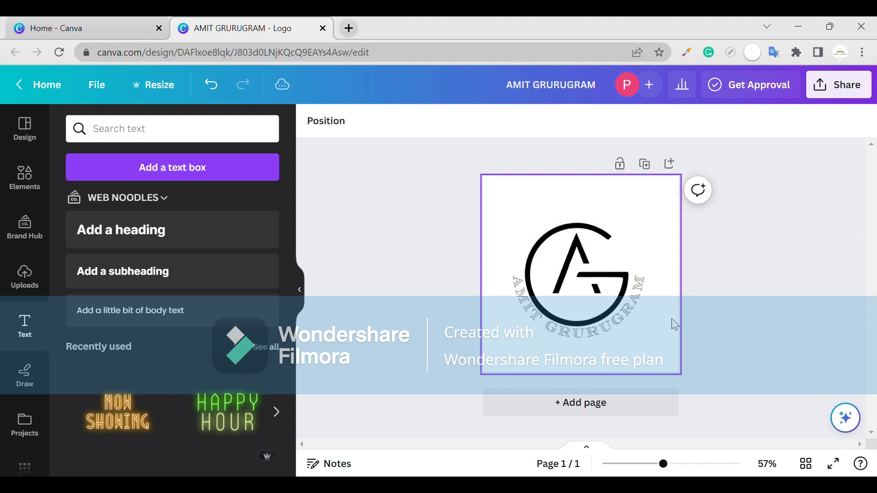
- Set the heading's Curve effect to -50 and reposition it slightly down and left around the monogram's lower edge
left_click(639, 327)
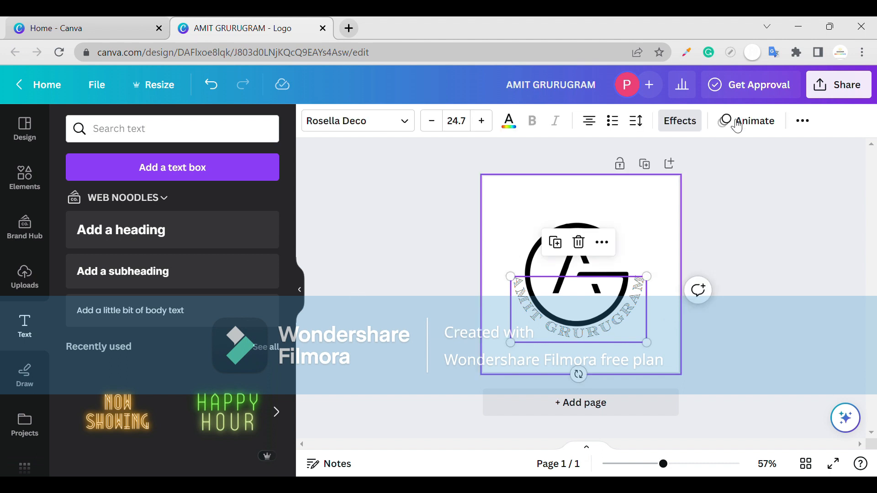
left_click(680, 121)
scroll(205, 411, "down", 5)
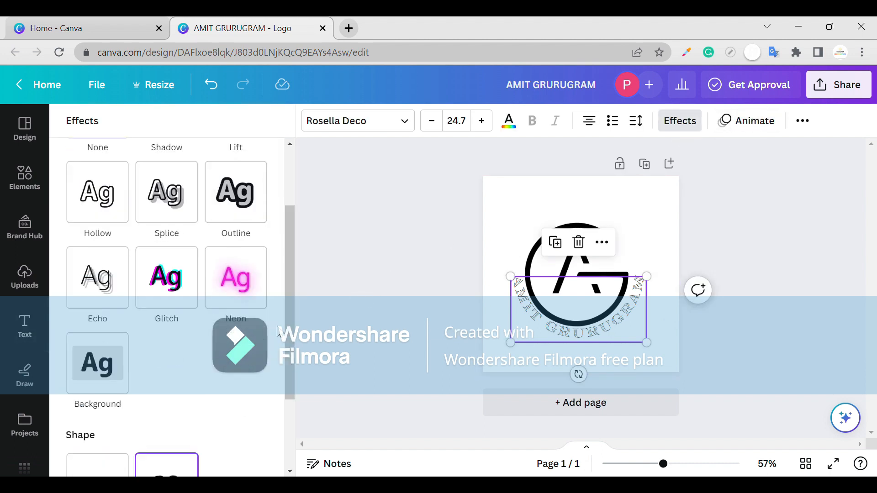
mouse_move(112, 455)
left_mouse_down()
mouse_move(102, 456)
mouse_move(121, 459)
left_mouse_up()
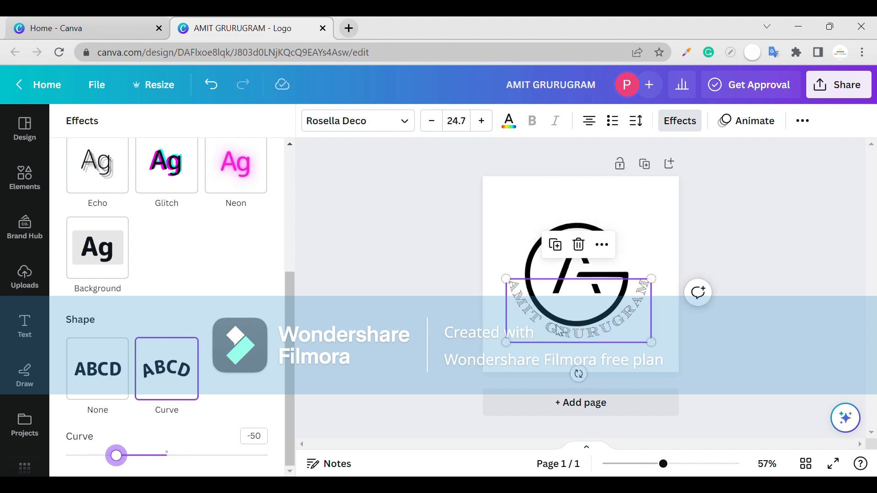
left_click_drag(554, 330, 564, 336)
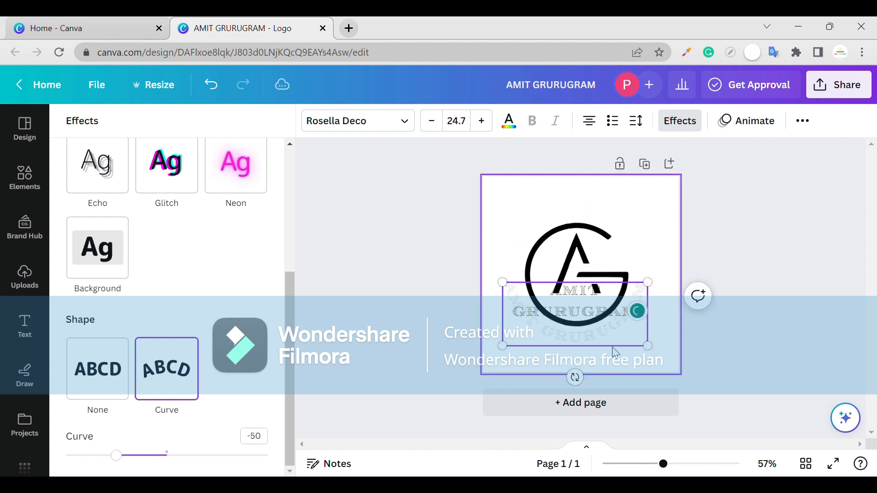
left_click(616, 353)
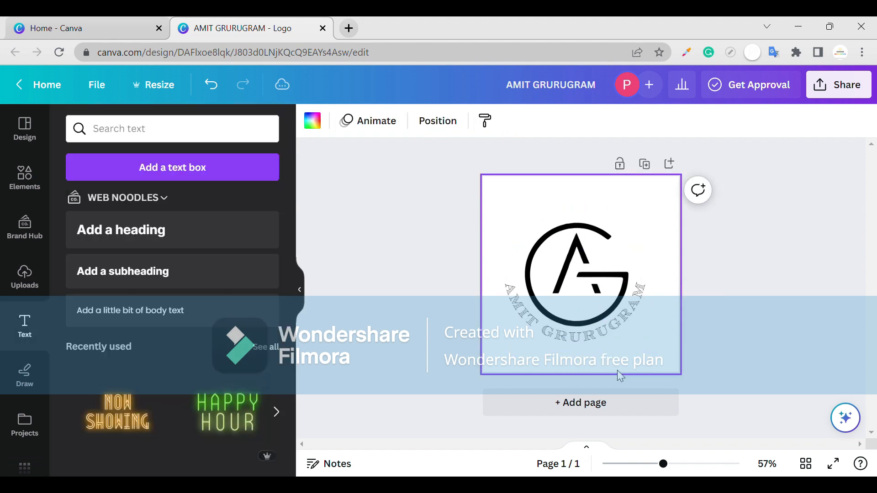
- Nudge the curved heading in small increments to center it around the lower half of the monogram
left_click(626, 329)
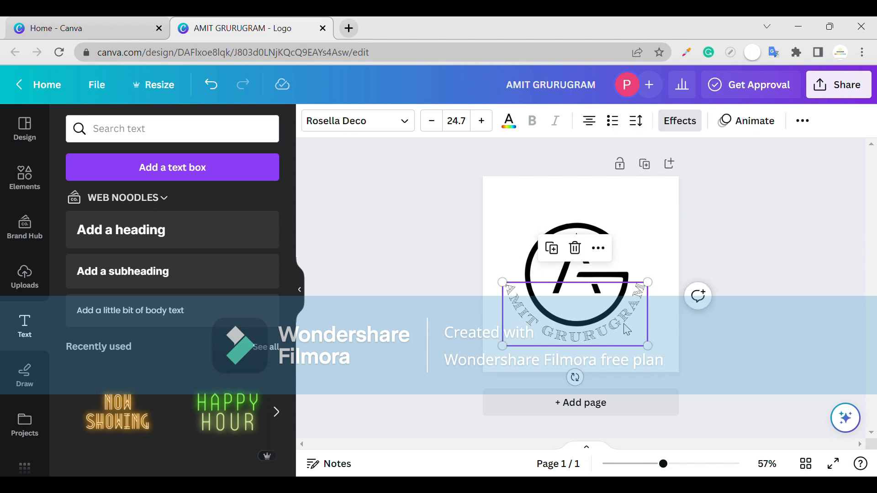
key("Right")
key("Right")
key("Right")
key("Right")
key("Right")
key("Right")
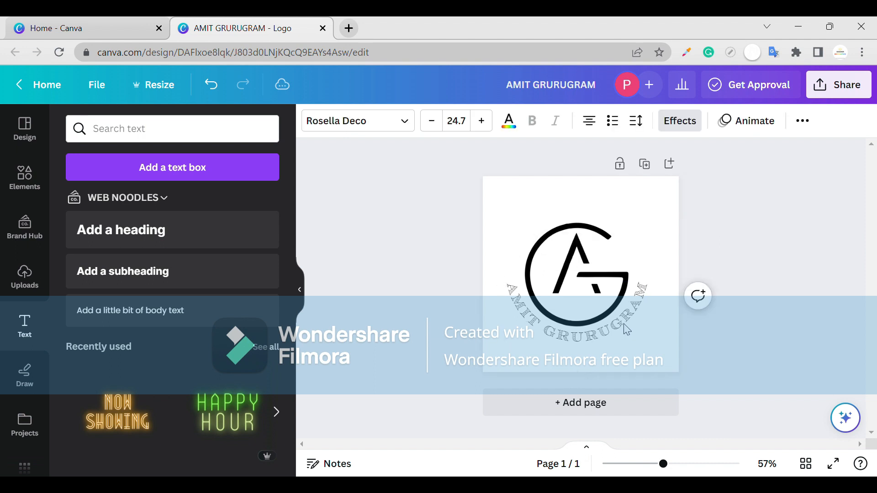
key("Left")
key("Left")
key("Left")
key("Left")
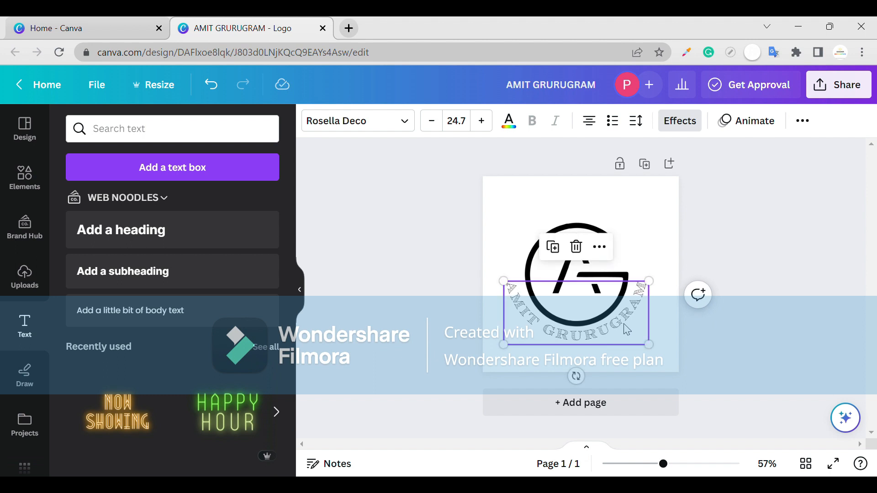
- Tilt the curved heading slightly clockwise and shift it a little right to even its gap around the monogram
left_click_drag(579, 375, 588, 383)
left_click_drag(593, 343, 597, 344)
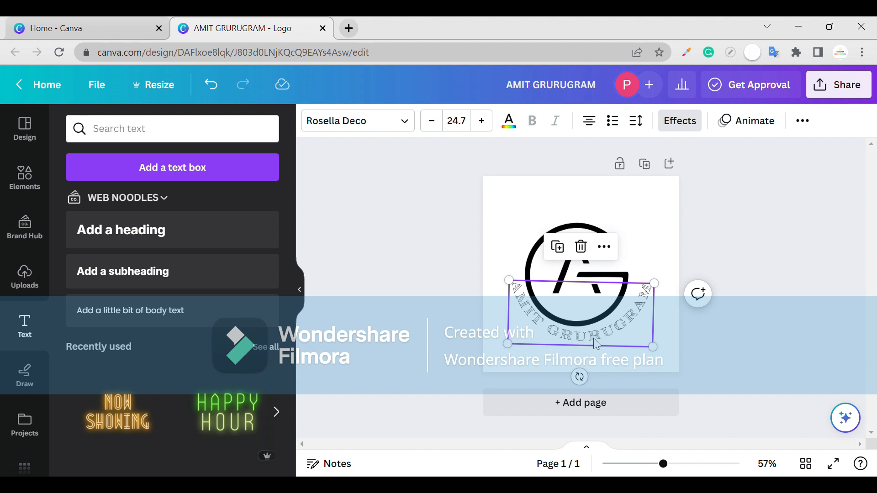
left_click(616, 354)
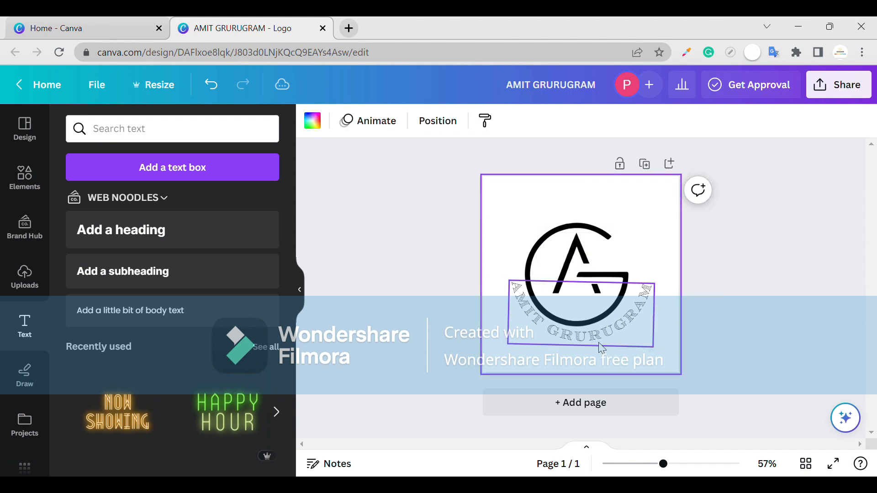
- Remove the curved heading from the page and undo the removal
left_click(599, 342)
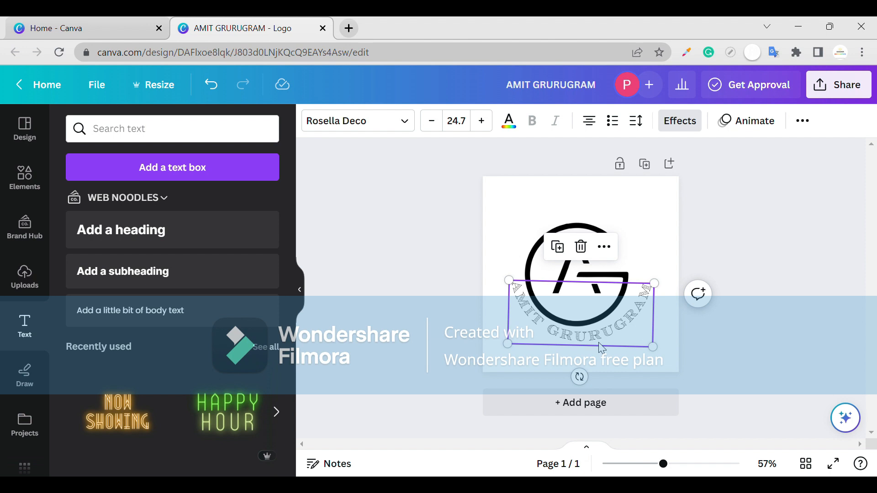
left_click(606, 336)
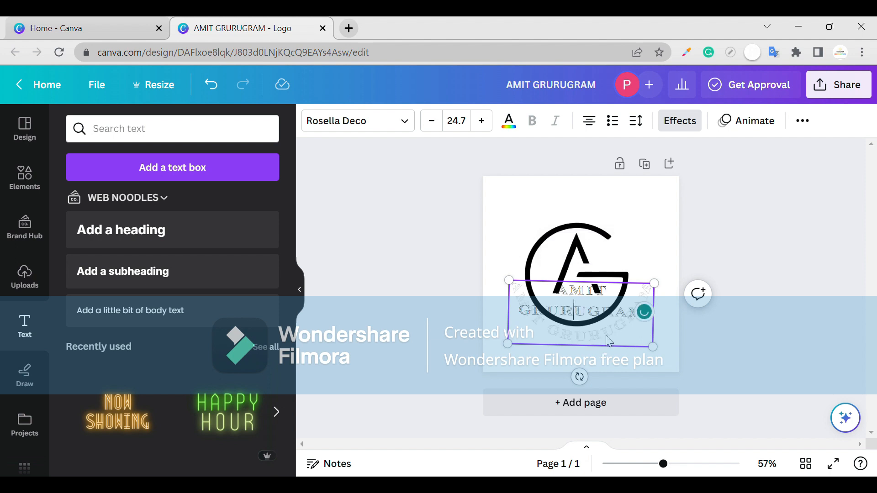
left_click(625, 335)
left_click_drag(628, 340, 415, 365)
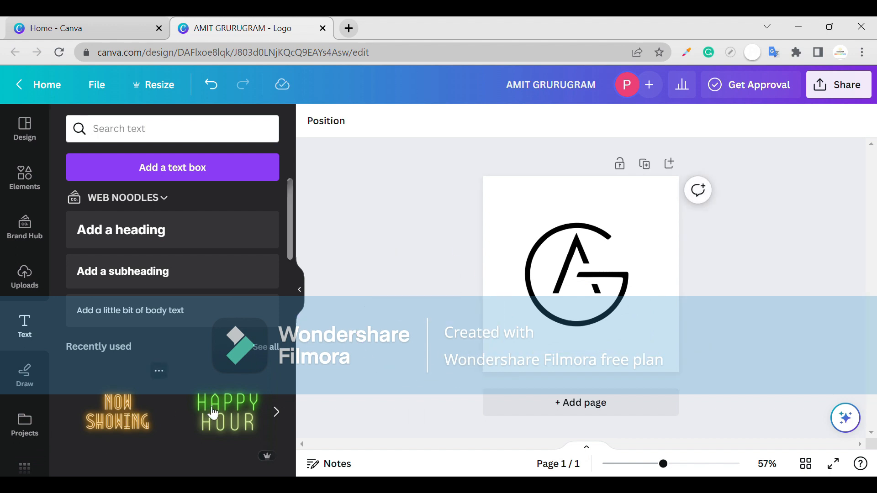
scroll(213, 414, "down", 4)
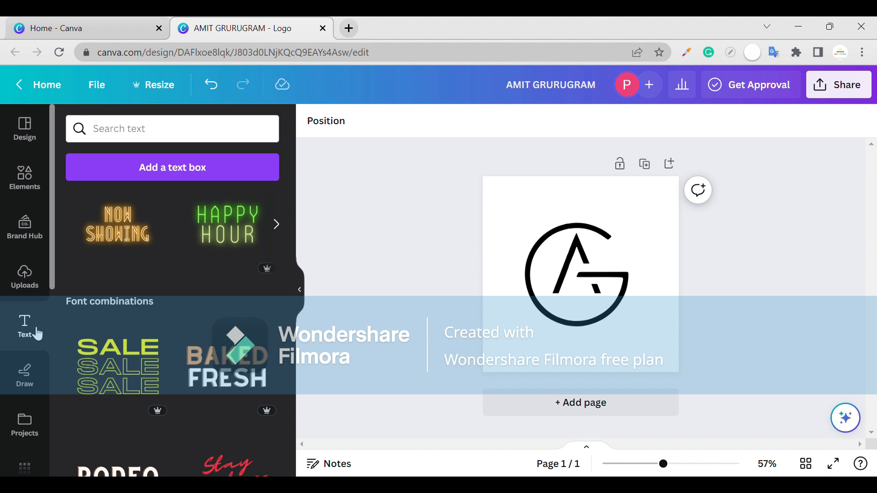
key("ctrl+z")
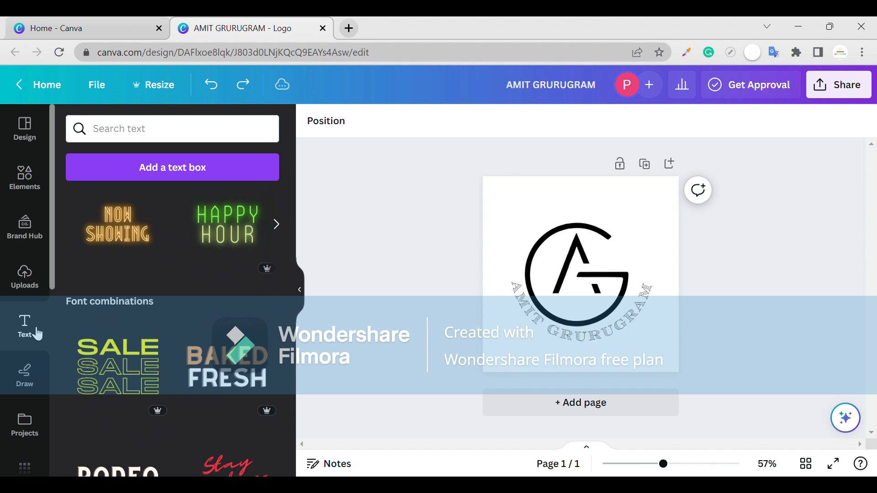
- Browse the fonts matching "A" and change the curved heading's font to Anton
left_click(601, 315)
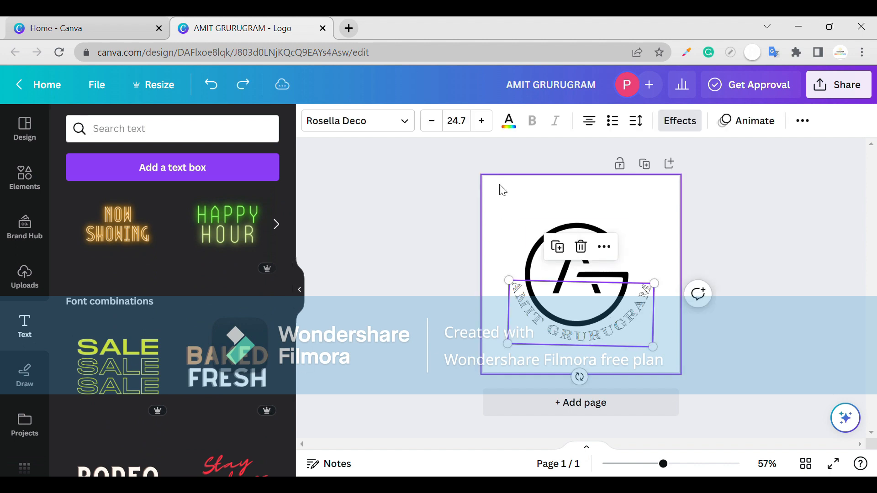
left_click(378, 121)
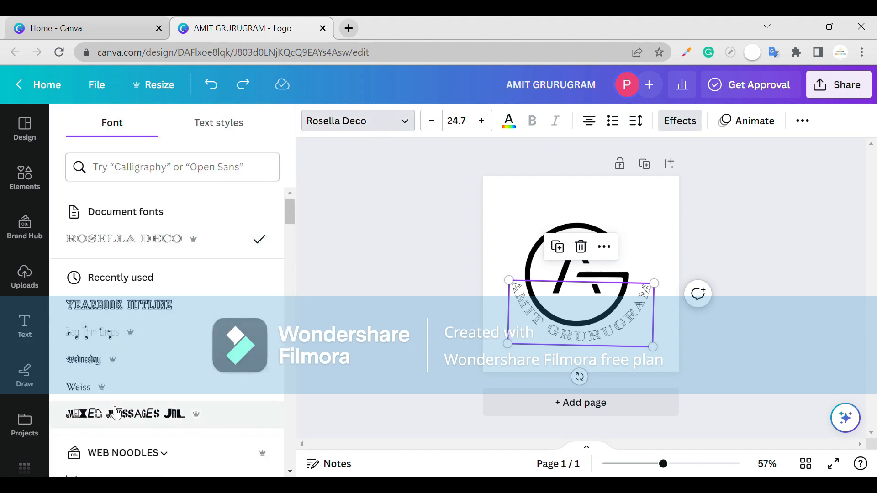
scroll(116, 413, "down", 15)
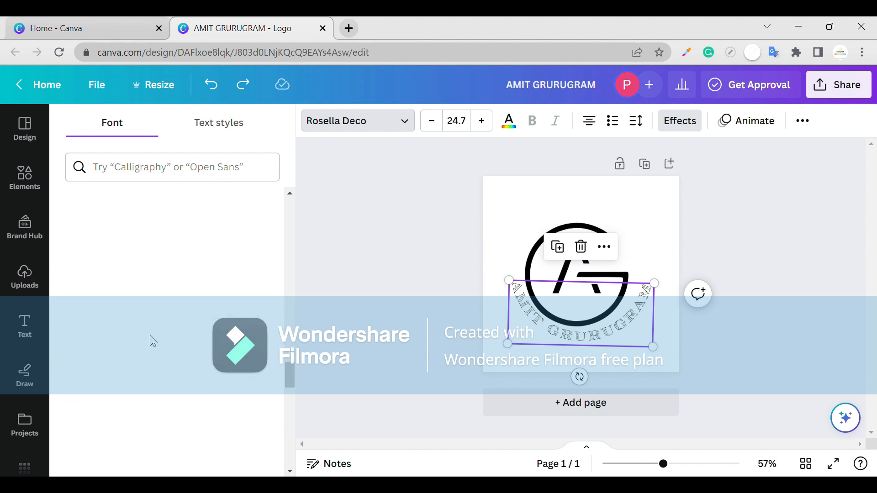
left_click(160, 169)
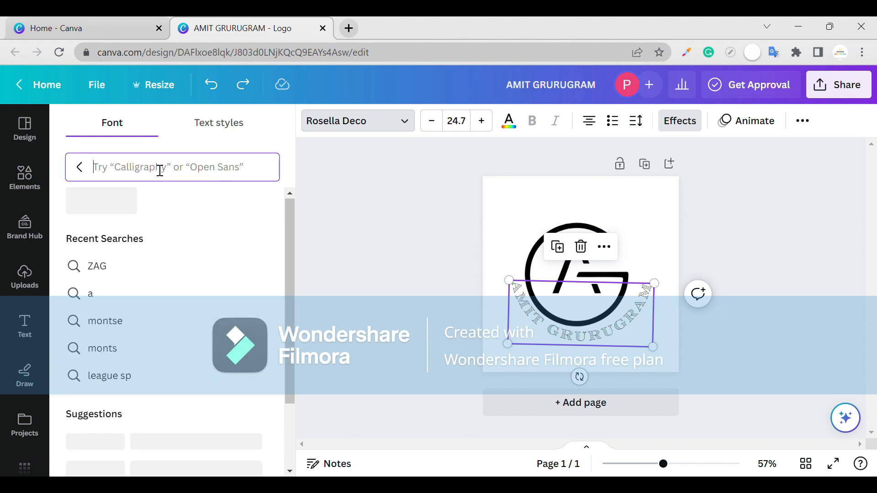
type("AT")
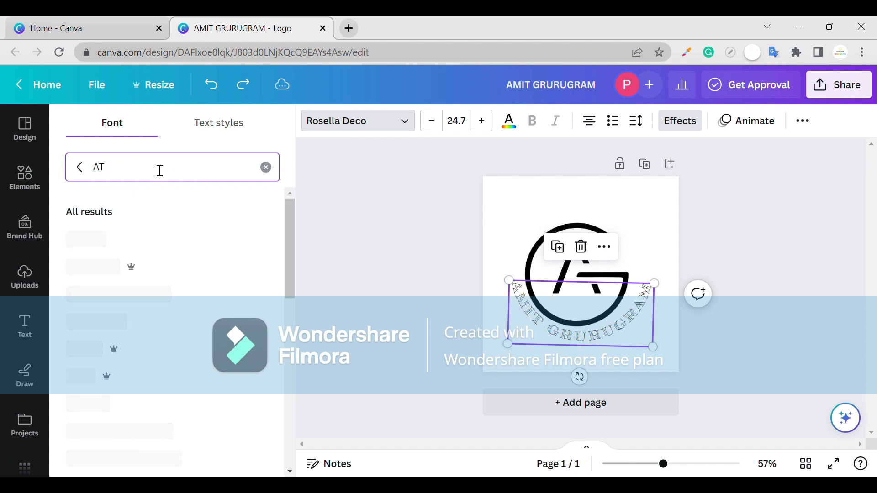
key("BackSpace")
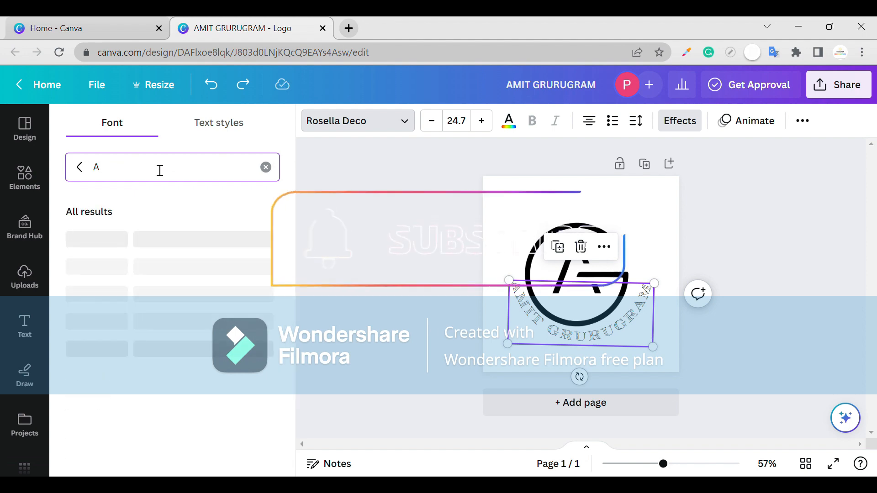
scroll(115, 307, "down", 3)
scroll(115, 306, "down", 10)
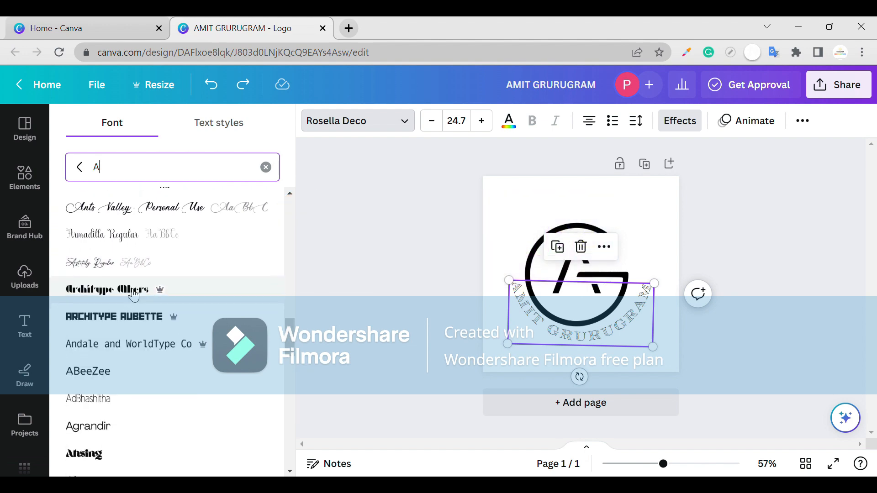
scroll(124, 338, "down", 8)
scroll(128, 339, "down", 5)
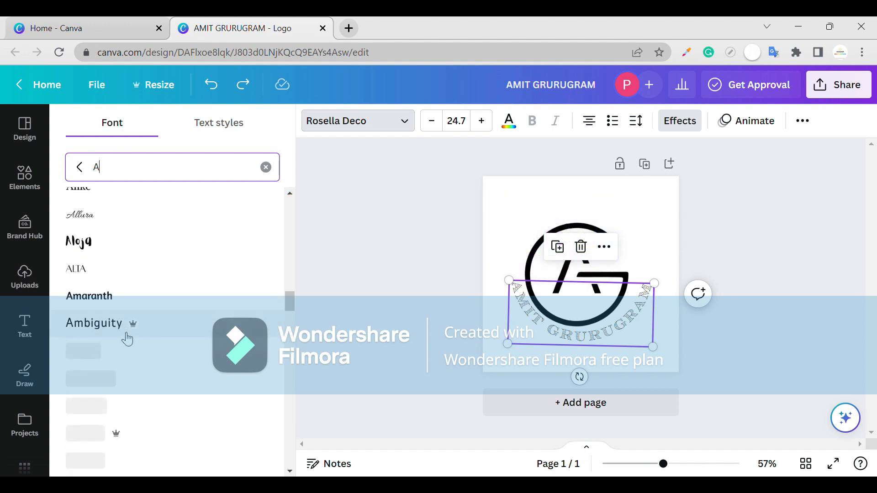
scroll(124, 311, "down", 5)
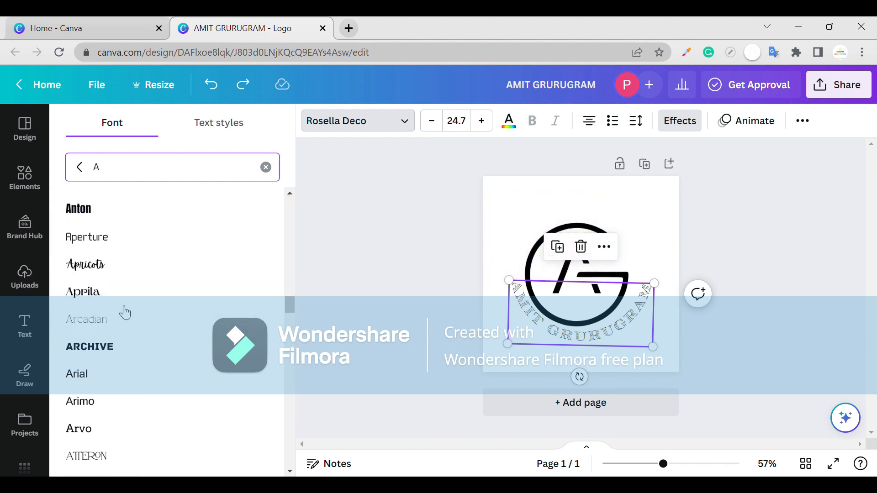
left_click(67, 217)
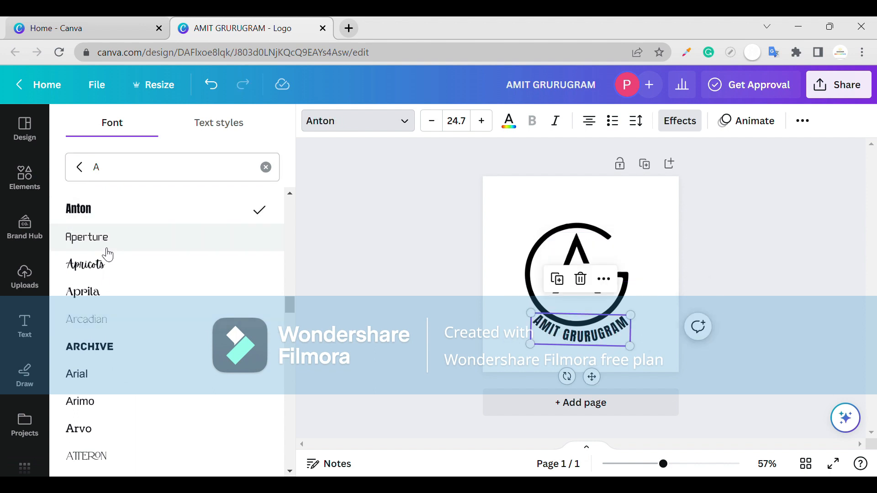
- Apply the Shadow effect to the curved heading and set its Curve to -43
left_click(681, 130)
left_click(189, 199)
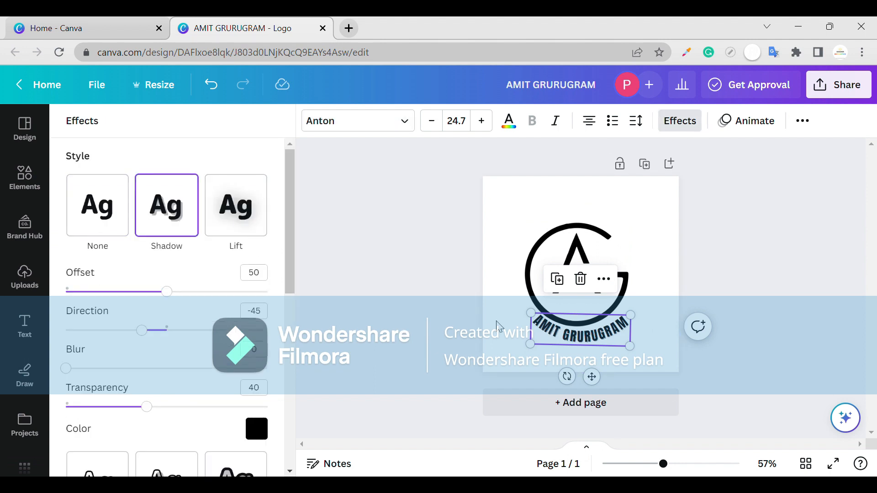
scroll(119, 411, "down", 6)
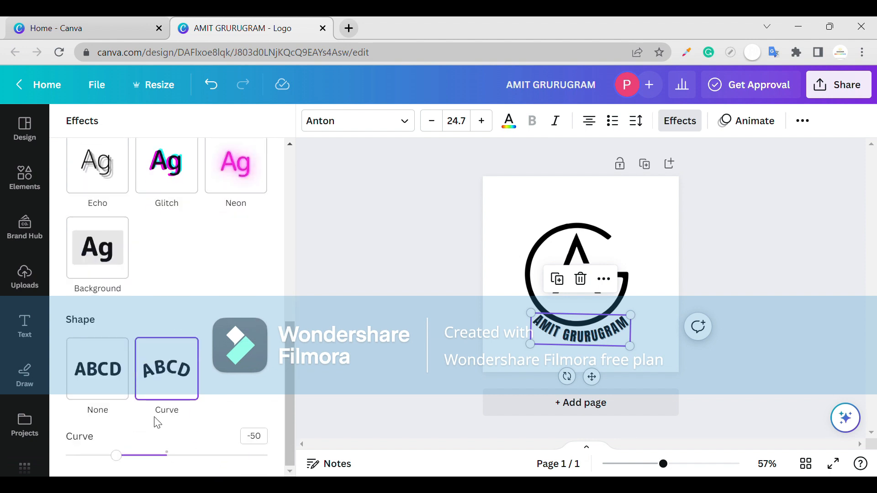
mouse_move(116, 455)
left_mouse_down()
mouse_move(98, 454)
mouse_move(124, 455)
left_mouse_up()
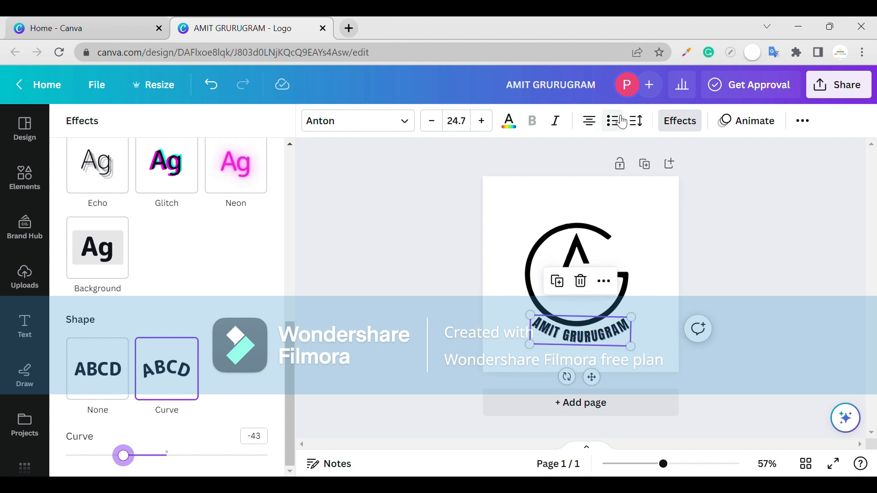
- Set the curved heading's letter spacing to 306 and shift it slightly left
left_click(636, 122)
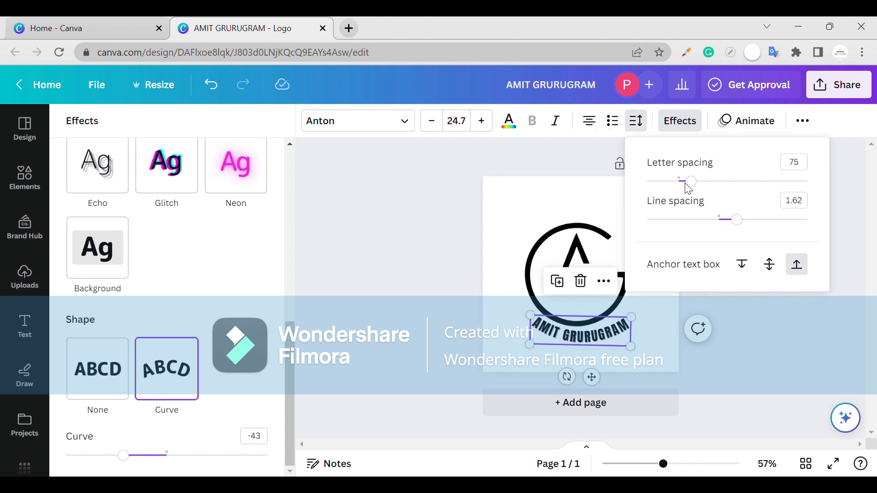
left_click_drag(690, 182, 733, 182)
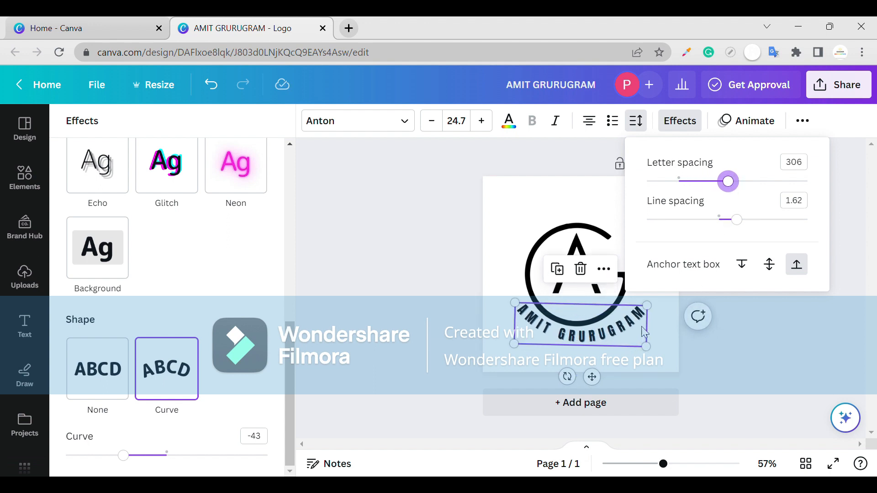
left_click_drag(639, 332, 633, 335)
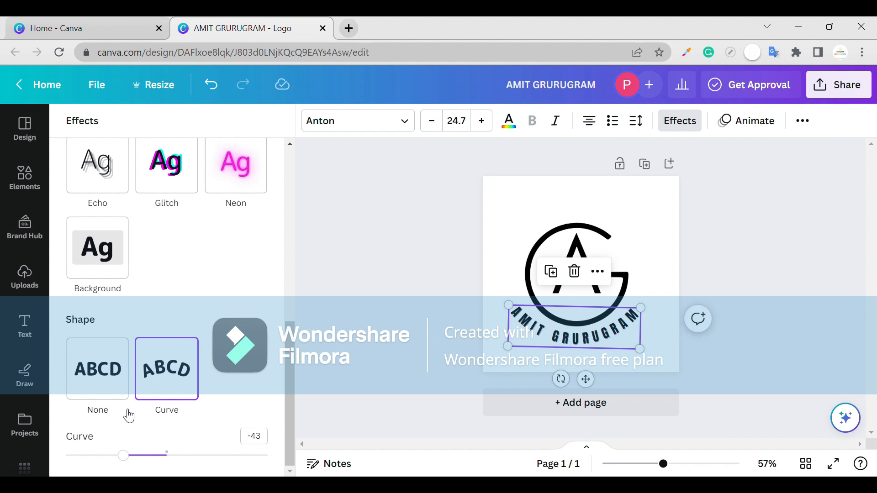
- Set the heading's Curve to -56 and nudge it slightly up toward the monogram
mouse_move(124, 455)
left_mouse_down()
mouse_move(133, 458)
mouse_move(110, 457)
left_mouse_up()
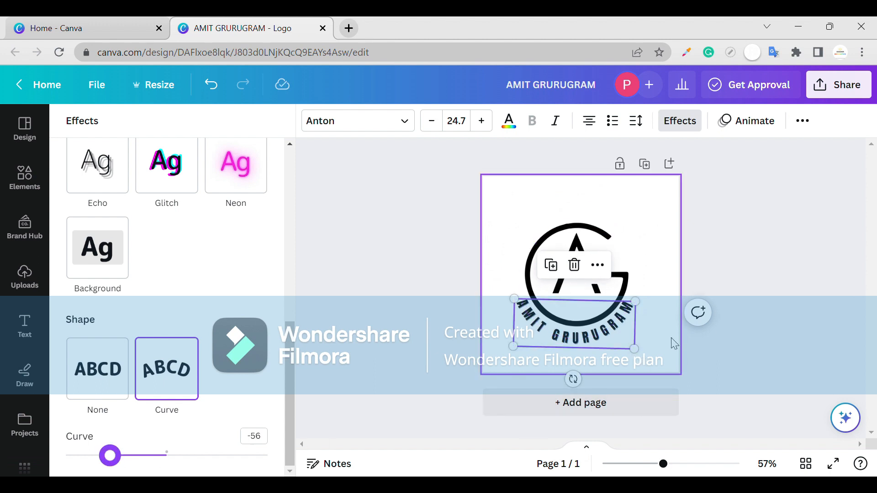
left_click(671, 338)
left_click(622, 350)
left_click_drag(628, 351, 622, 352)
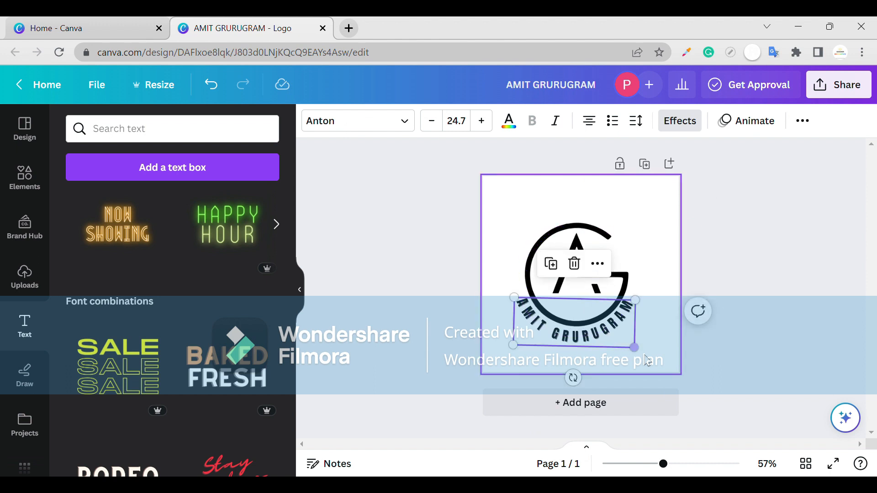
left_click(622, 371)
scroll(662, 358, "up", 5)
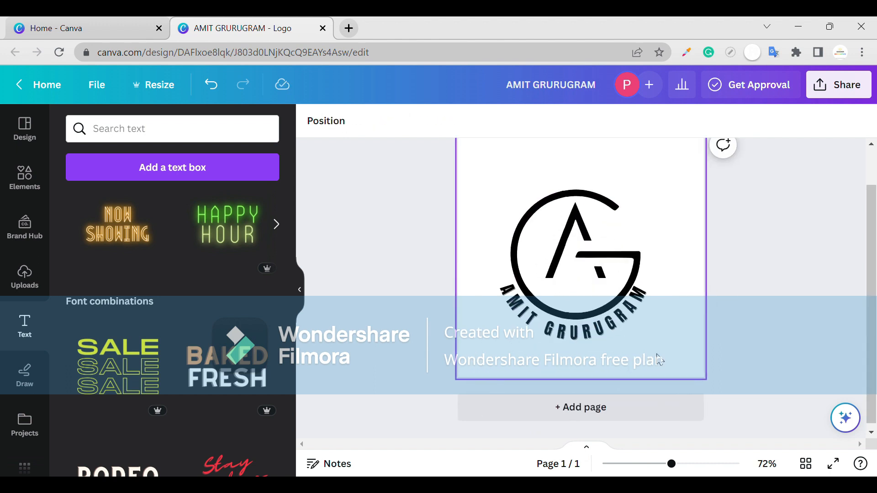
left_click(545, 308)
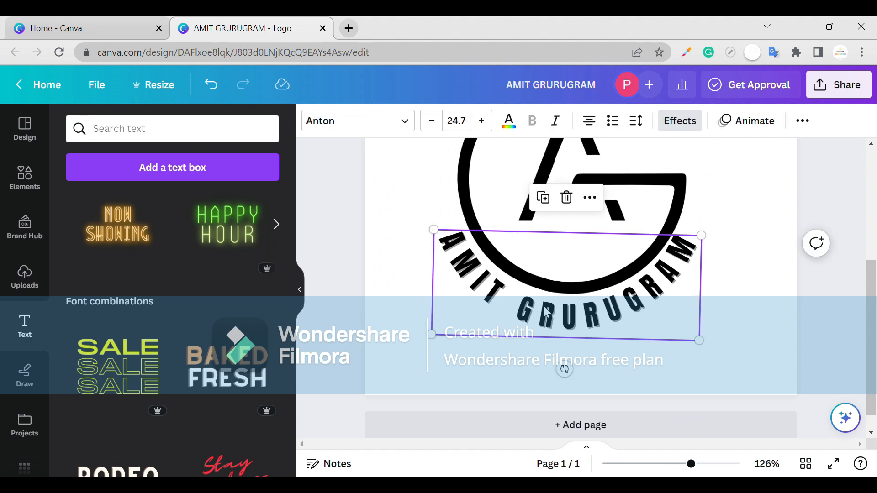
double_click(552, 311)
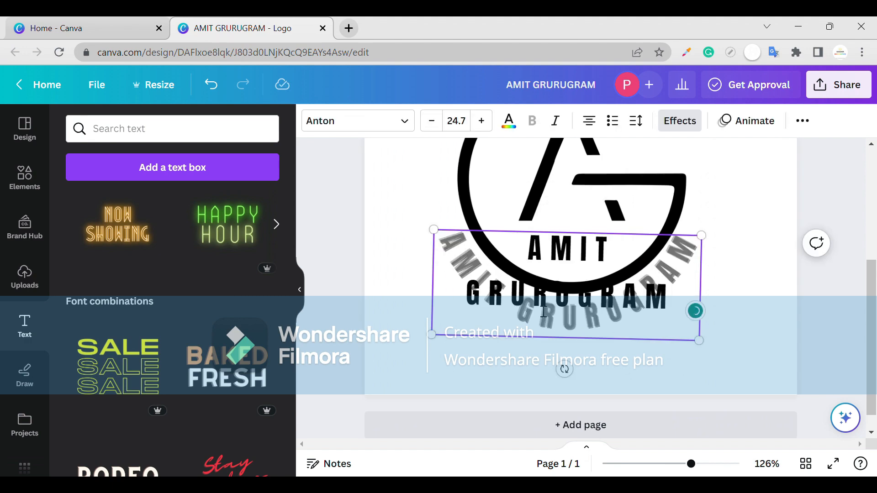
scroll(731, 307, "down", 3)
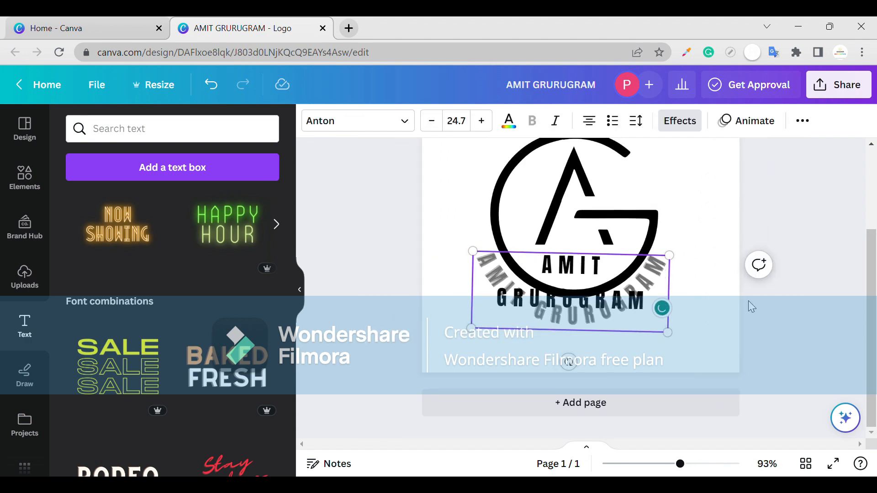
left_click(592, 377)
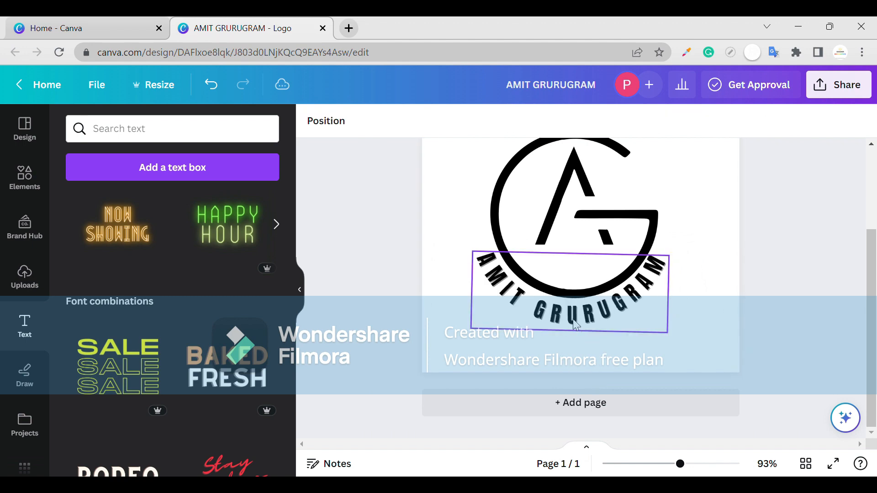
left_click_drag(576, 322, 582, 327)
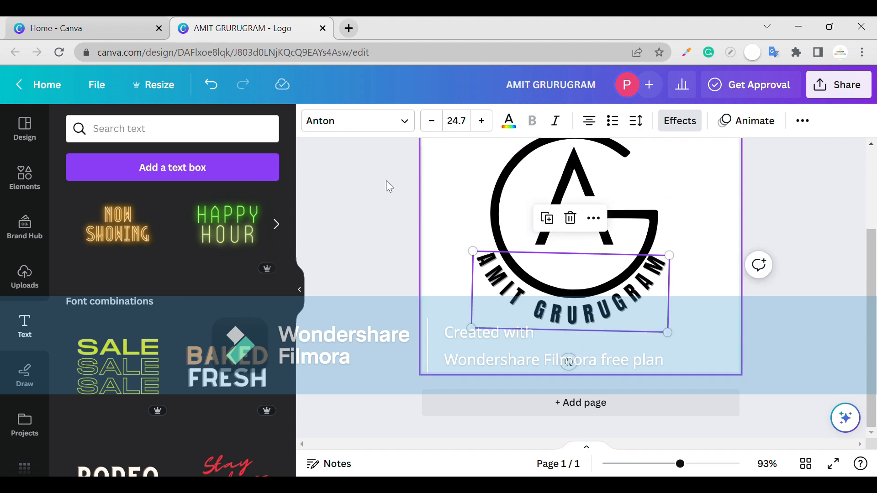
left_click(508, 124)
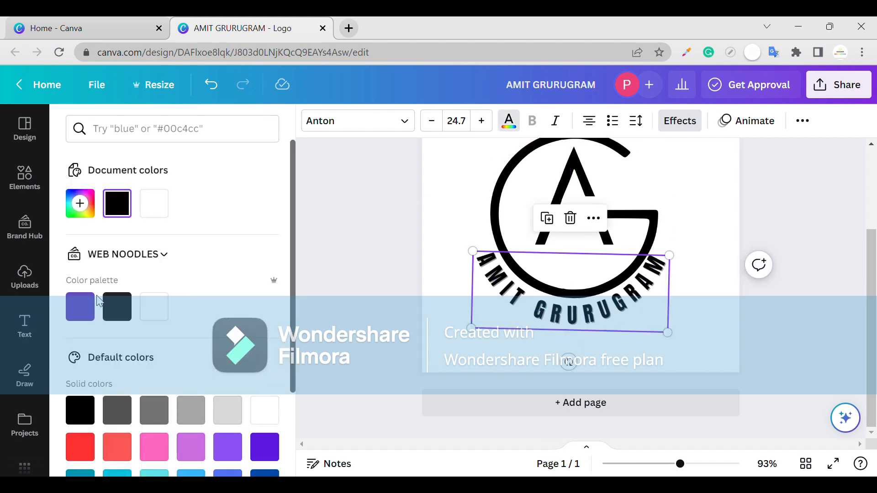
left_click(490, 207)
left_click(423, 233)
left_click(572, 295)
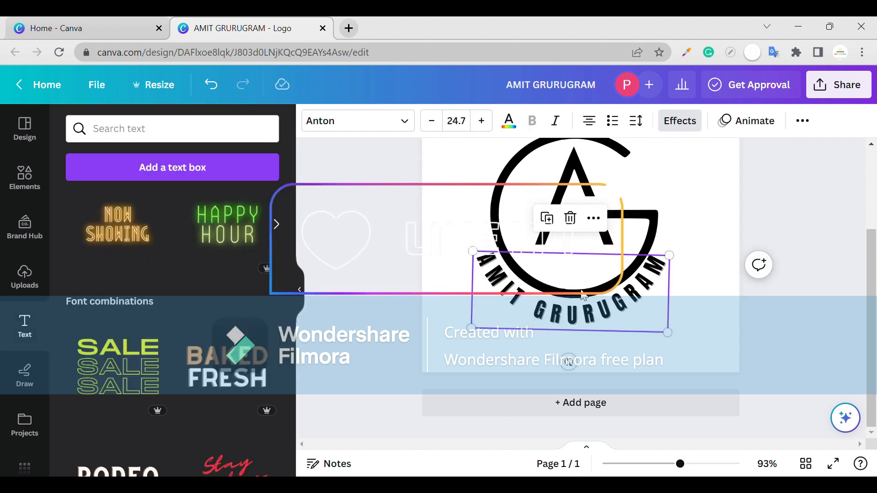
- Nudge the curved heading up a tiny amount toward the monogram's lower edge
left_click_drag(582, 297, 588, 296)
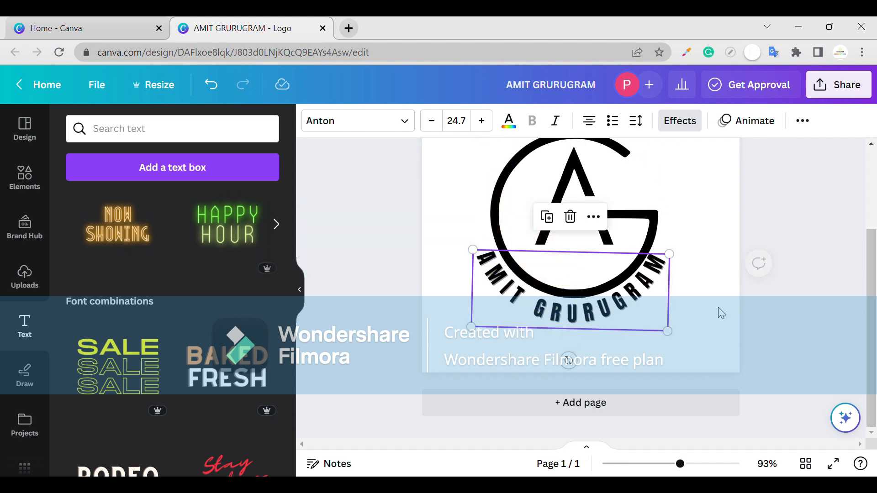
left_click(689, 312)
left_click(602, 308)
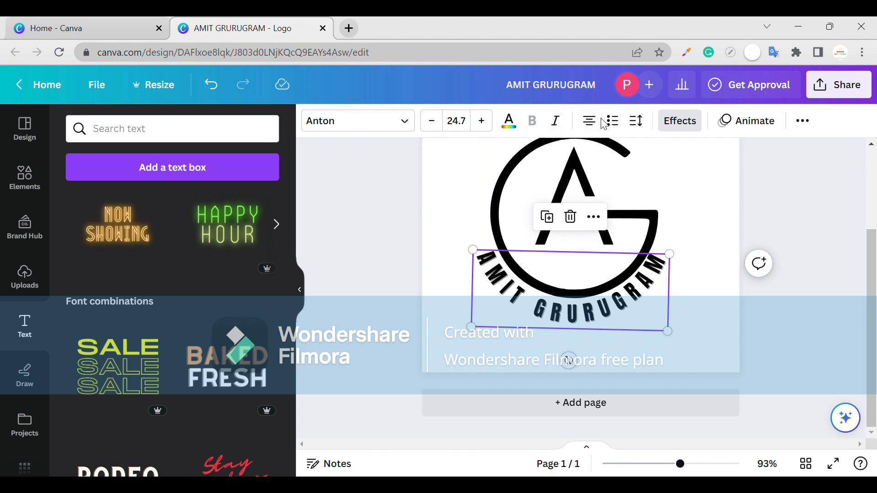
- Apply numbered list formatting to the curved heading and set its letter spacing to 161
left_click(614, 122)
left_click(614, 122)
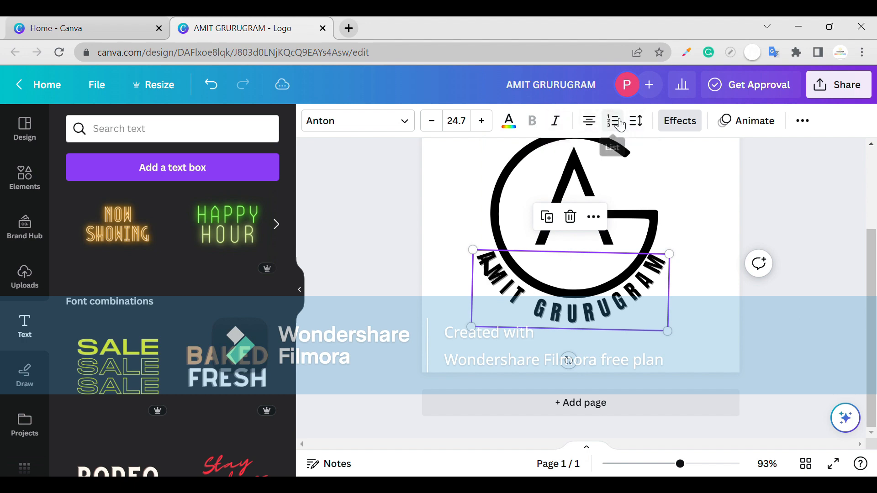
left_click(635, 121)
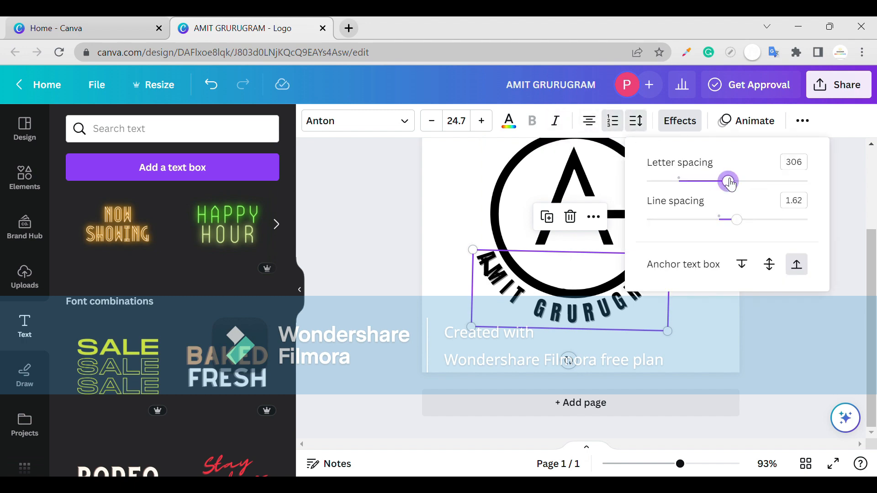
left_click_drag(727, 181, 704, 182)
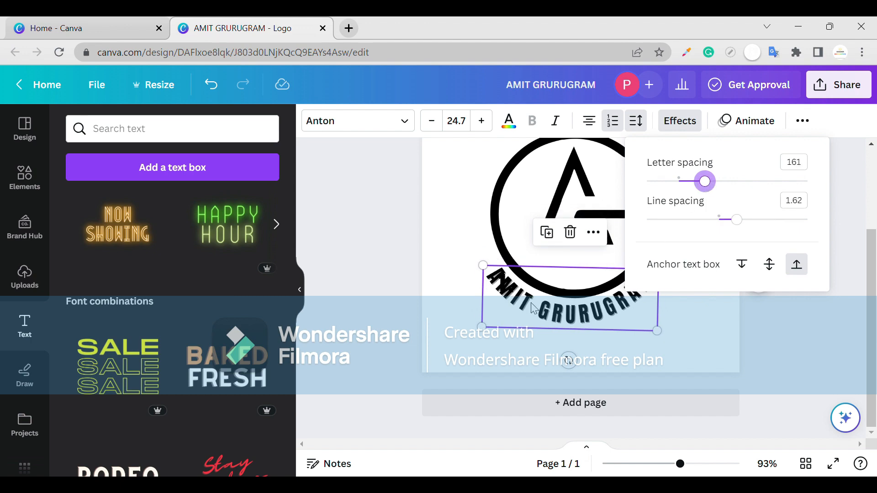
- Move the curved heading down and right away from the monogram and remove its list formatting
left_click(448, 317)
left_click(552, 313)
left_click_drag(551, 313, 560, 319)
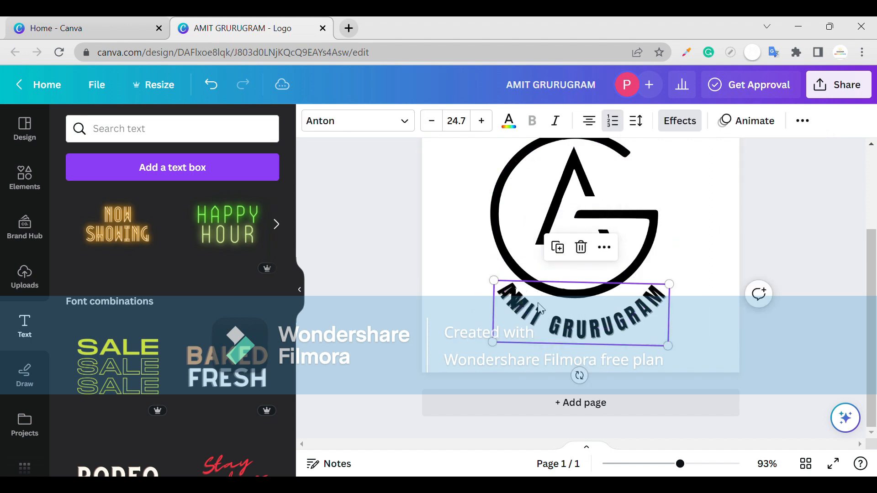
left_click(616, 126)
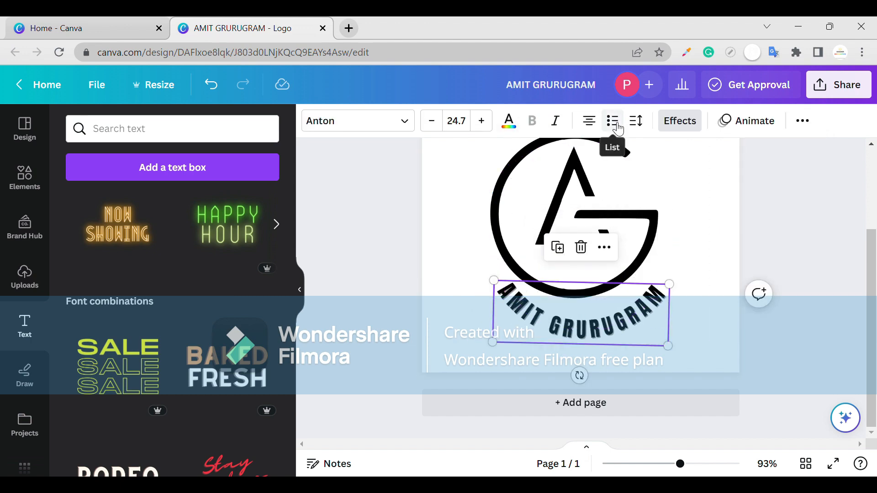
- Move the curved heading up and left against the monogram's lower edge, leaving a small even gap
left_click_drag(655, 344, 652, 323)
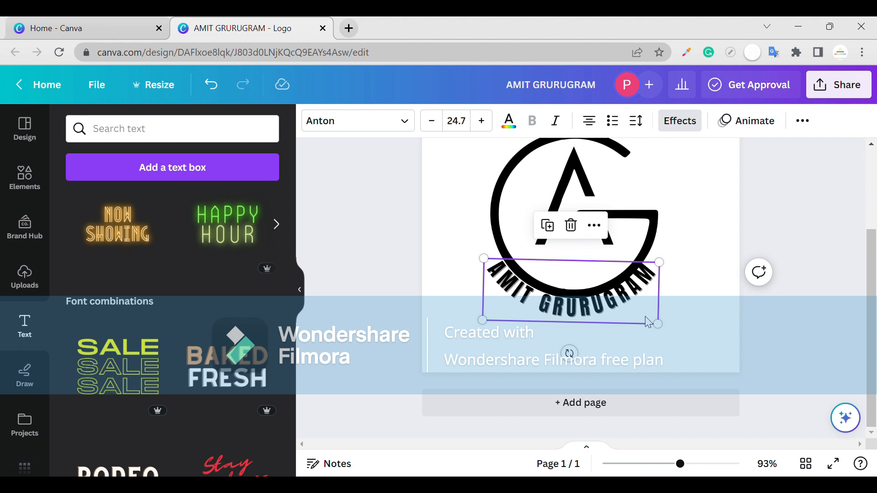
left_click(646, 317)
left_click(672, 302)
left_click(584, 305)
left_click_drag(583, 306, 583, 309)
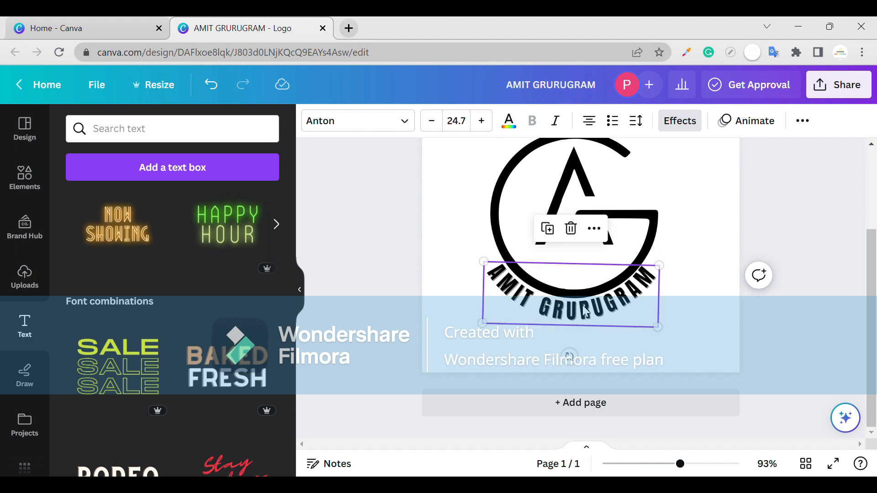
- Change the shadow color of the curved heading to the purple-blue swatch in the color palette
key("Escape")
left_click(583, 310)
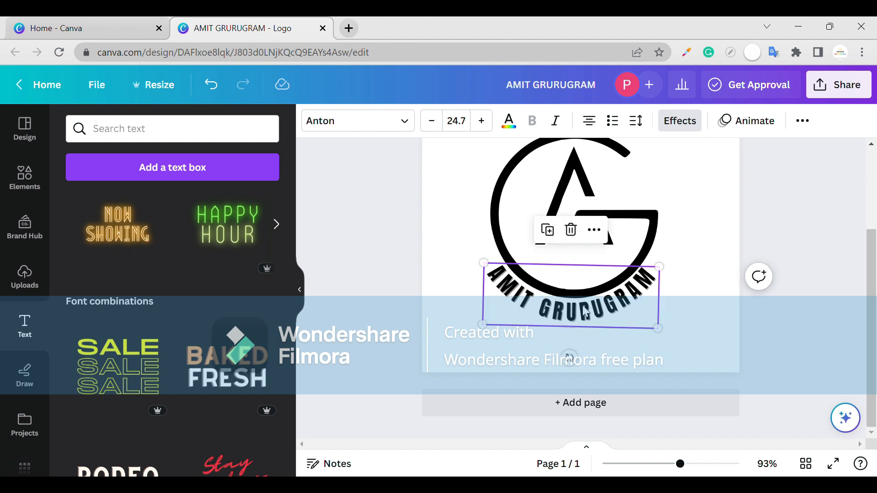
left_click(699, 120)
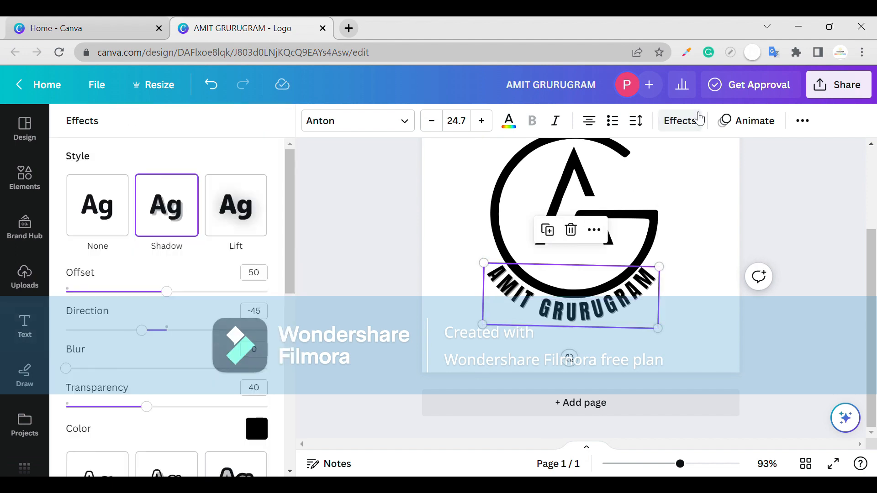
scroll(212, 361, "down", 2)
scroll(213, 361, "down", 1)
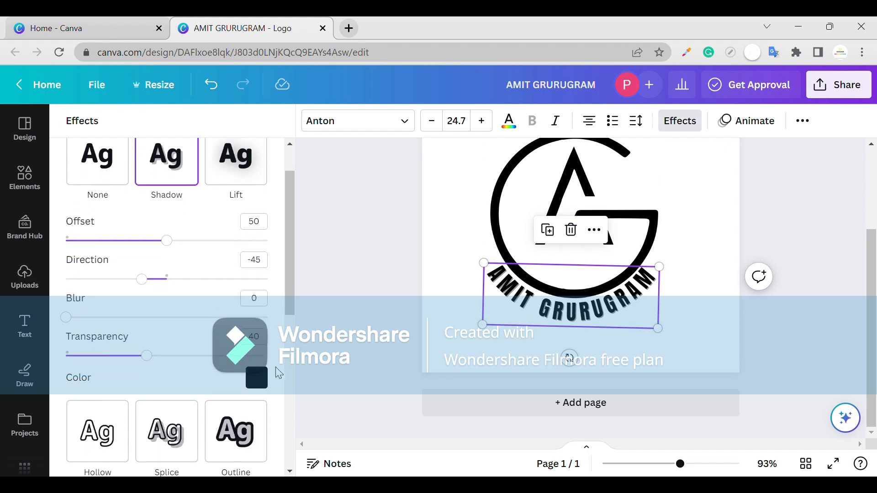
left_click(257, 378)
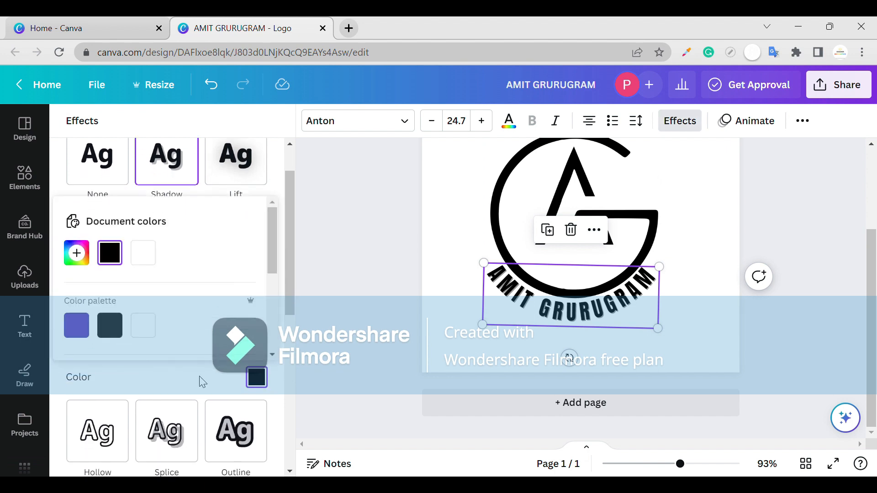
left_click(74, 326)
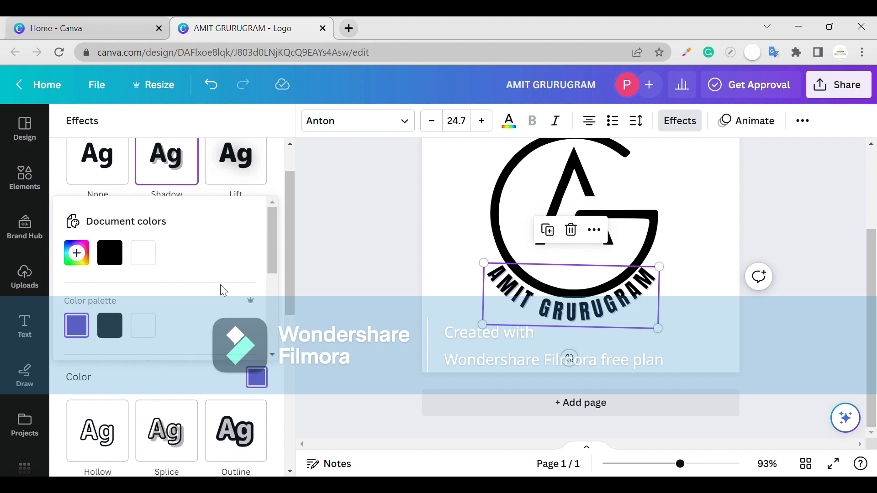
left_click(311, 245)
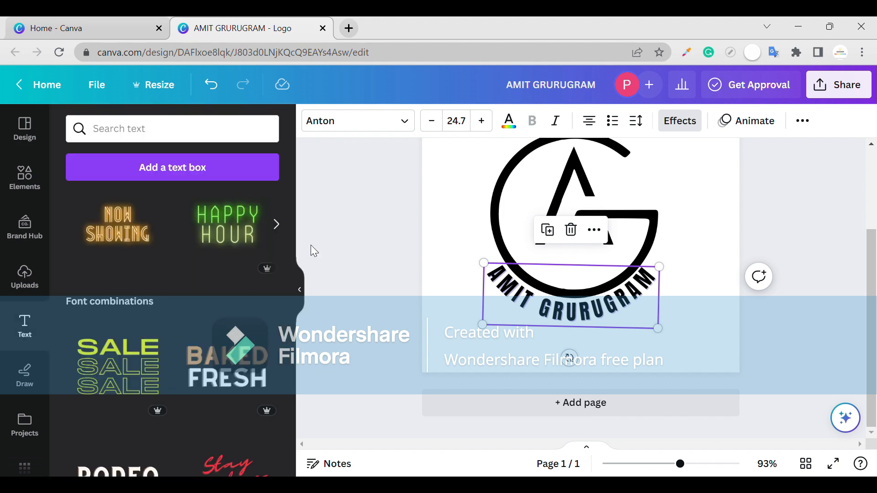
left_click(687, 300)
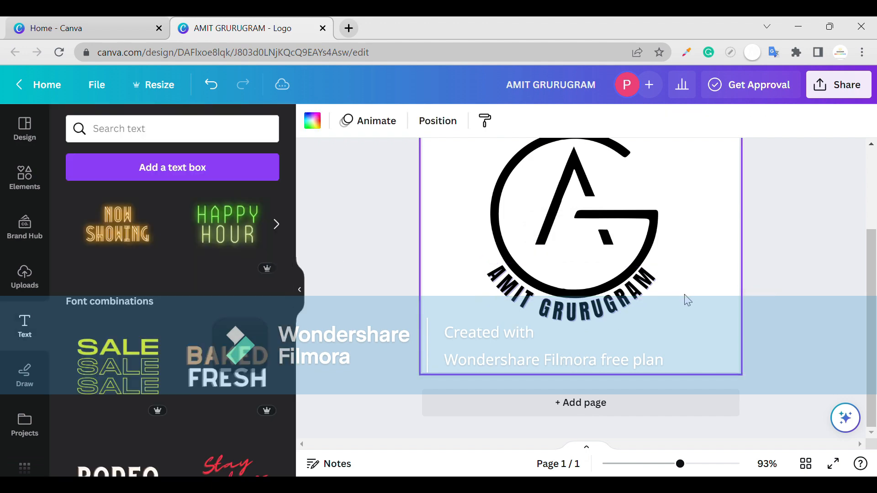
- Select the AG monogram and curved heading together and move them slightly up and to the right on the page
scroll(658, 251, "up", 3)
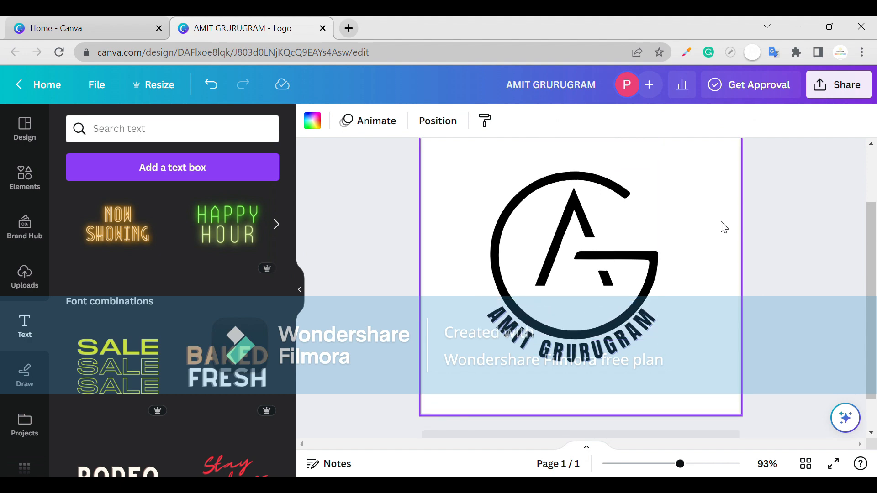
left_click_drag(703, 185, 458, 378)
left_click_drag(558, 325, 566, 309)
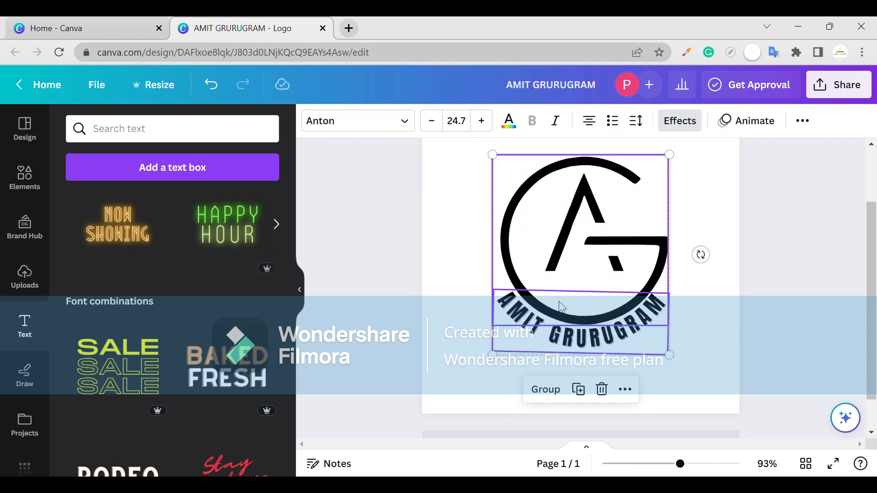